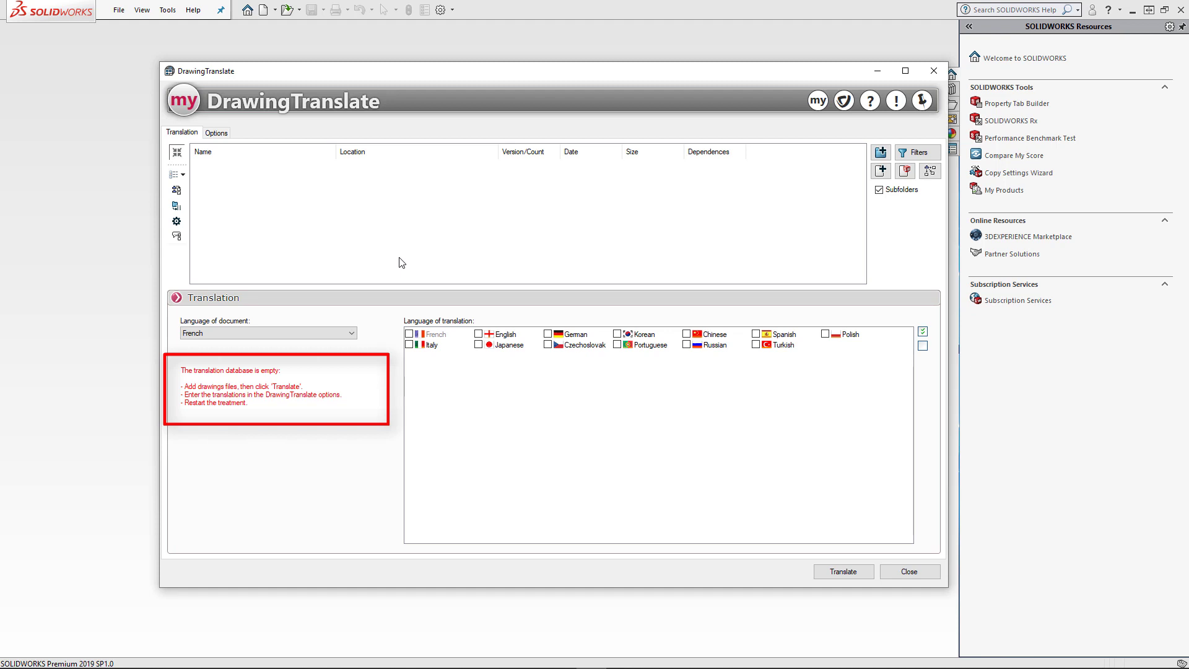
# - Add all six 130-series .SLDDRW drawings to the DrawingTranslate list
pyautogui.click(881, 170)
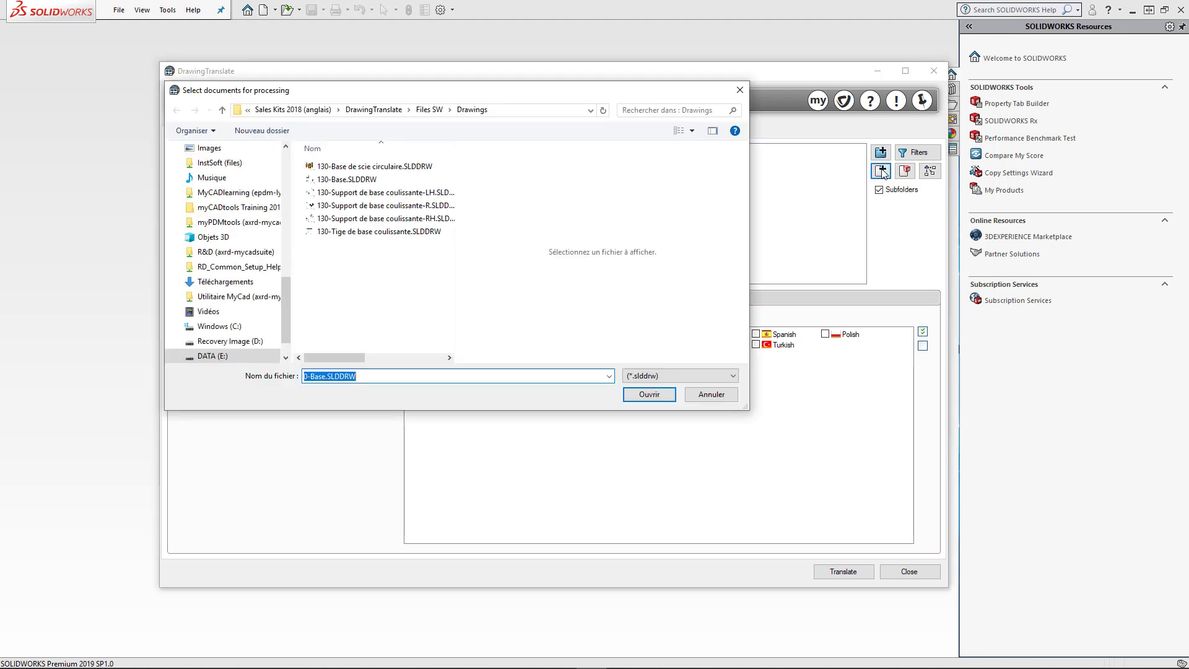
pyautogui.click(408, 168)
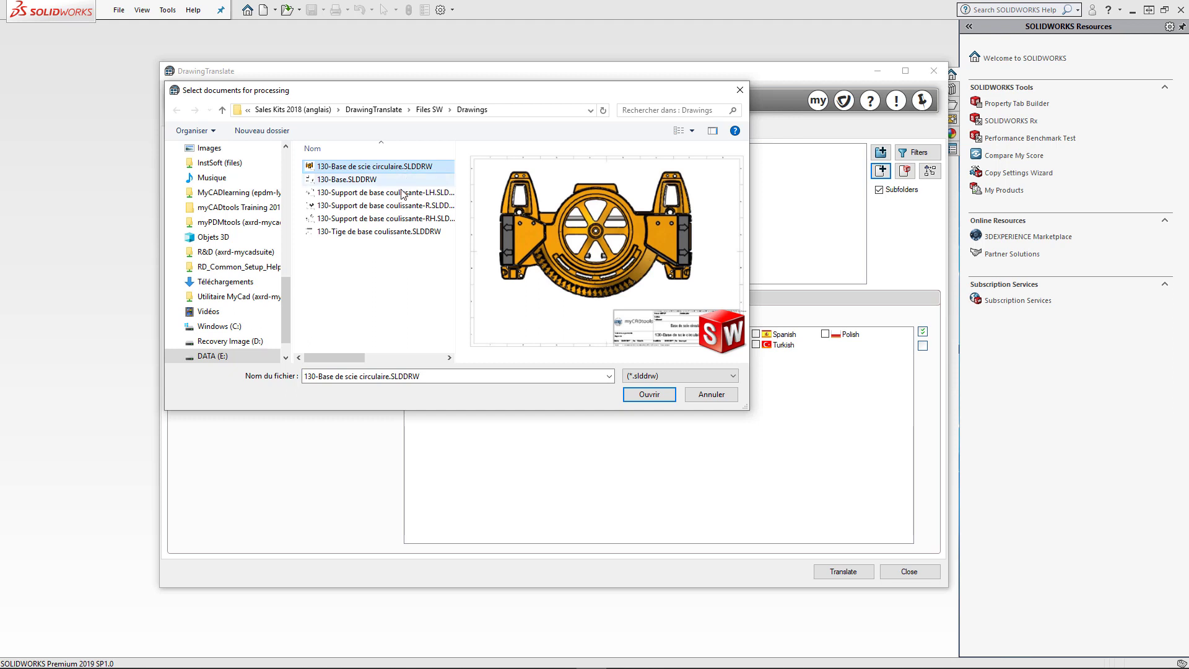
pyautogui.keyDown('shift'); pyautogui.click(403, 232); pyautogui.keyUp('shift')
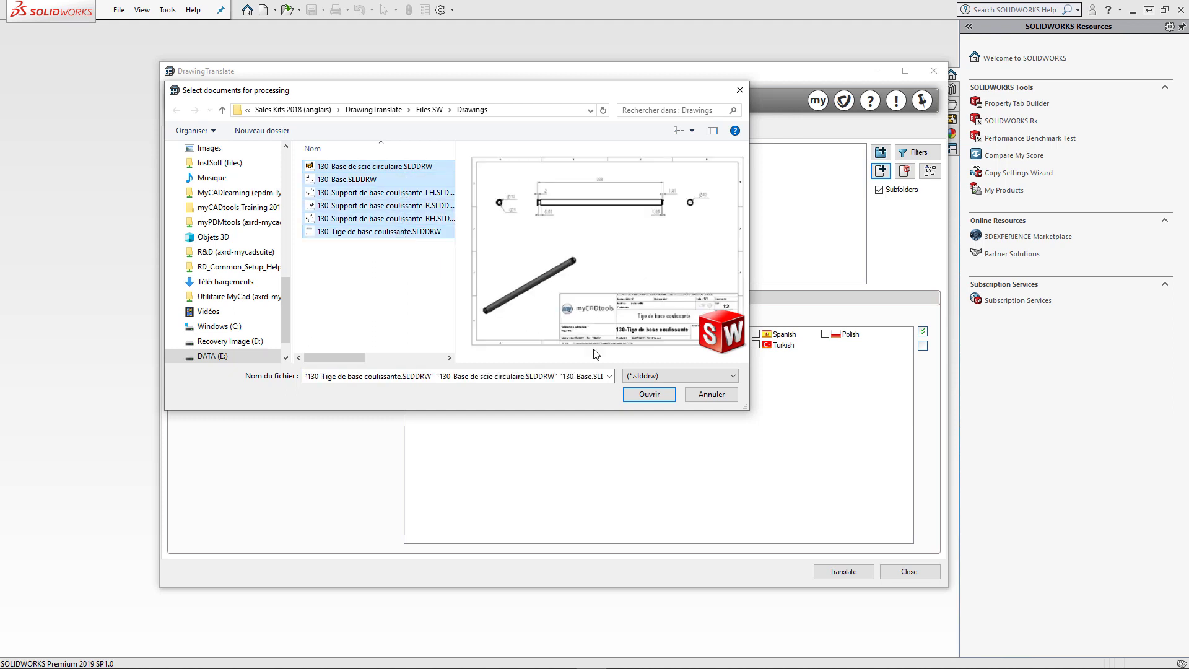
pyautogui.click(643, 397)
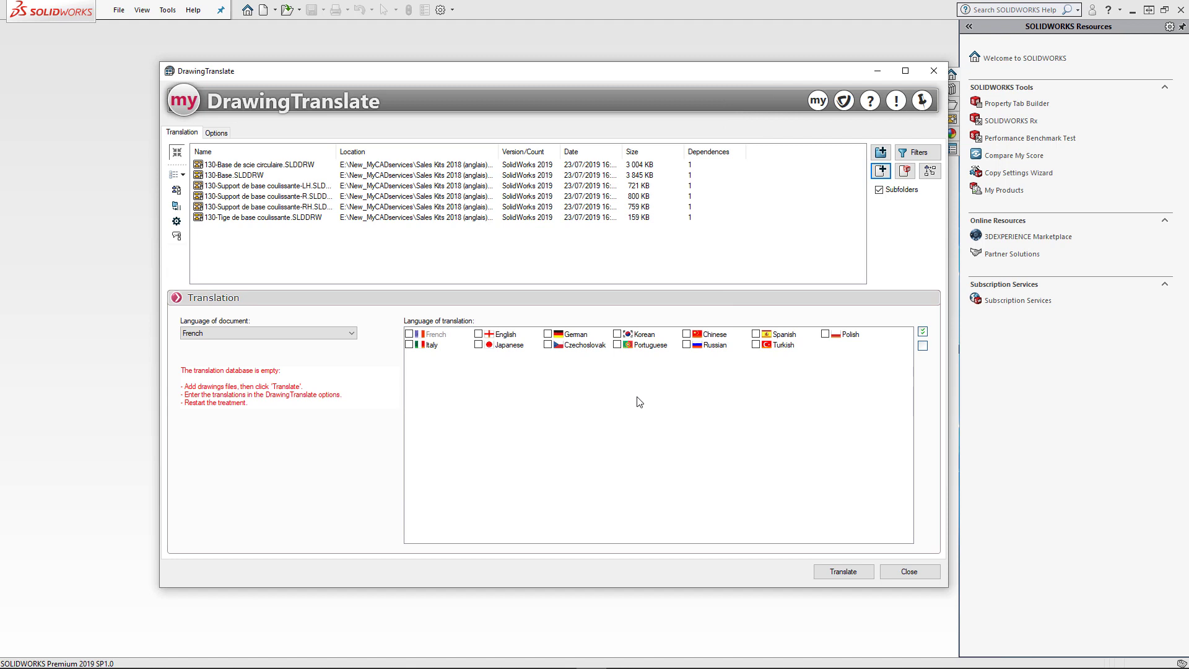
# - Tick English and German as translation languages, keeping French as the document language
pyautogui.click(478, 334)
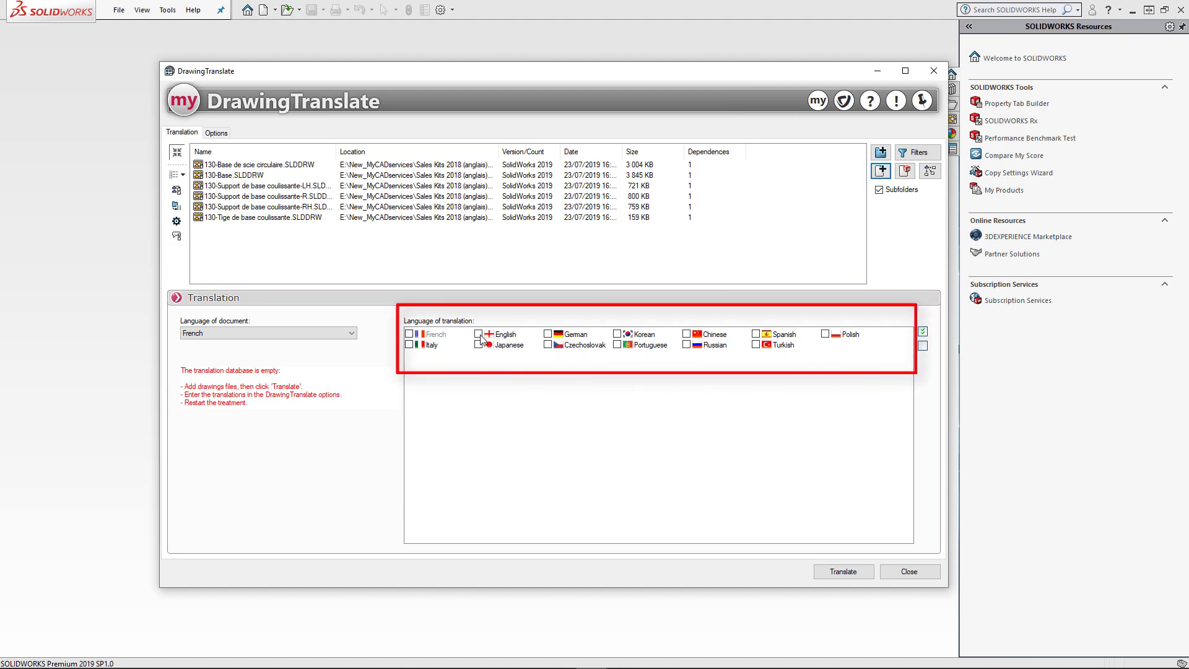
pyautogui.click(549, 334)
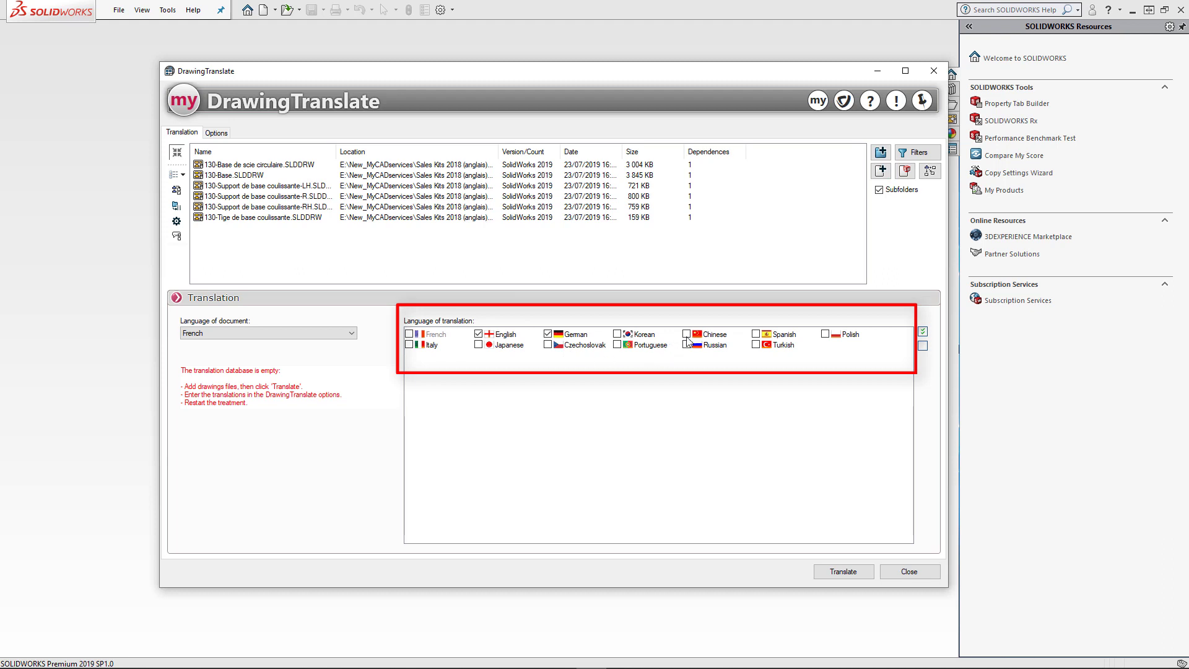
pyautogui.click(352, 334)
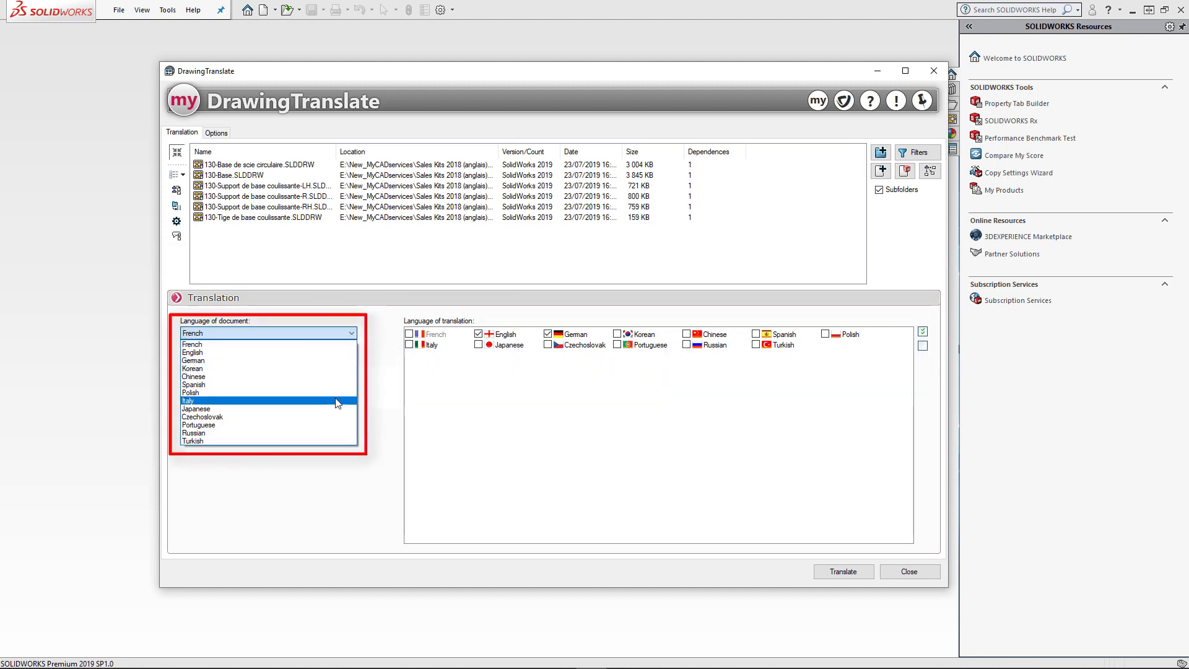
pyautogui.click(338, 344)
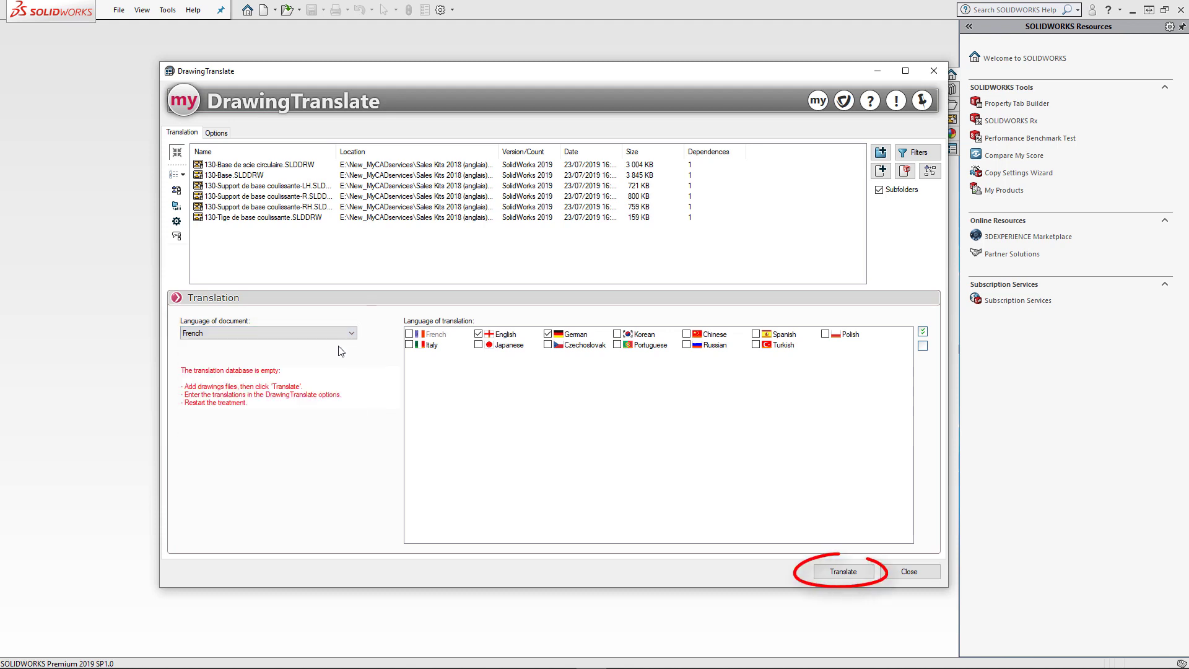
# - Export untranslated fields to Translation.csv in Files SW, replacing the existing file
pyautogui.click(845, 571)
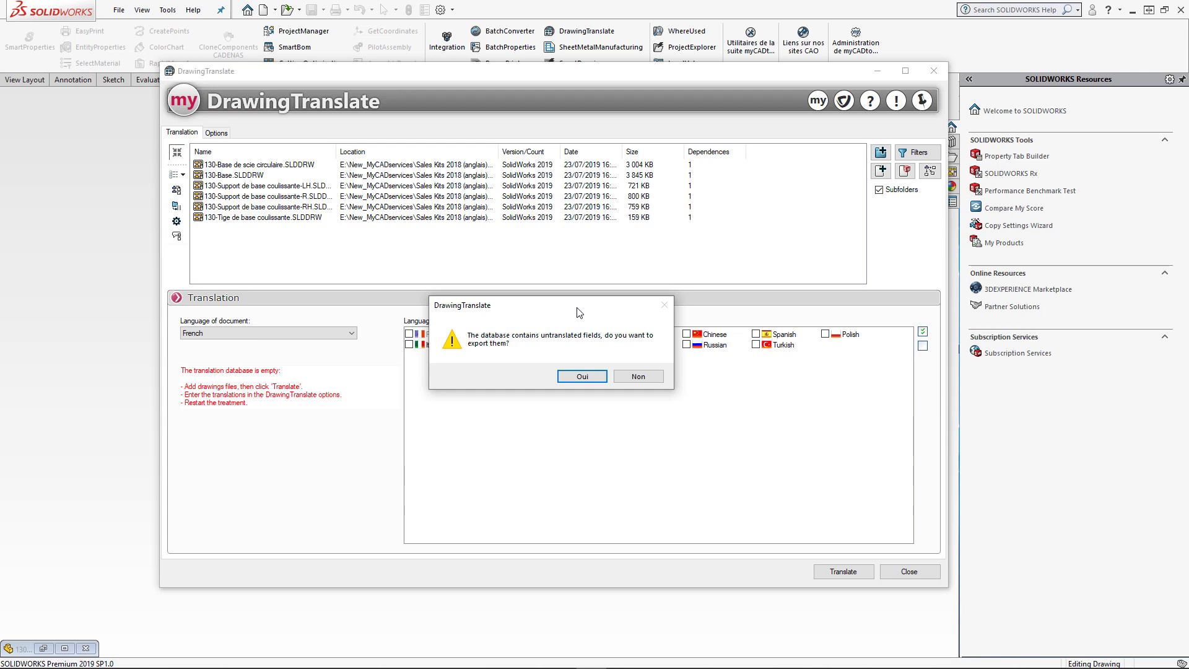
pyautogui.click(588, 376)
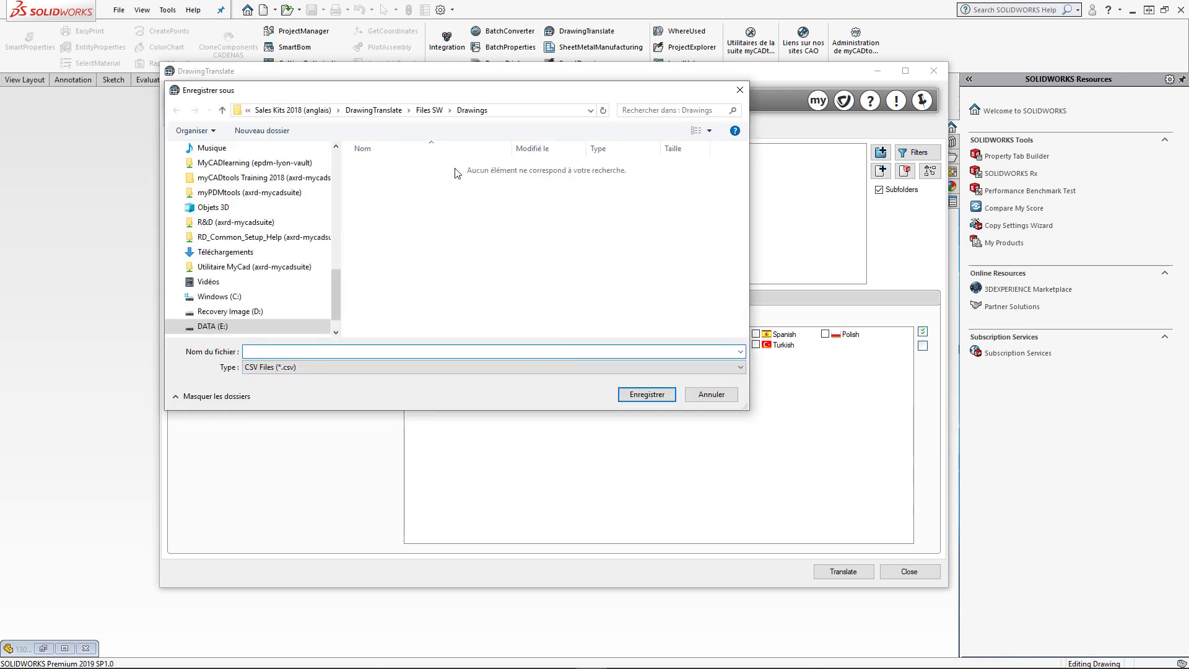
pyautogui.click(436, 112)
pyautogui.click(402, 220)
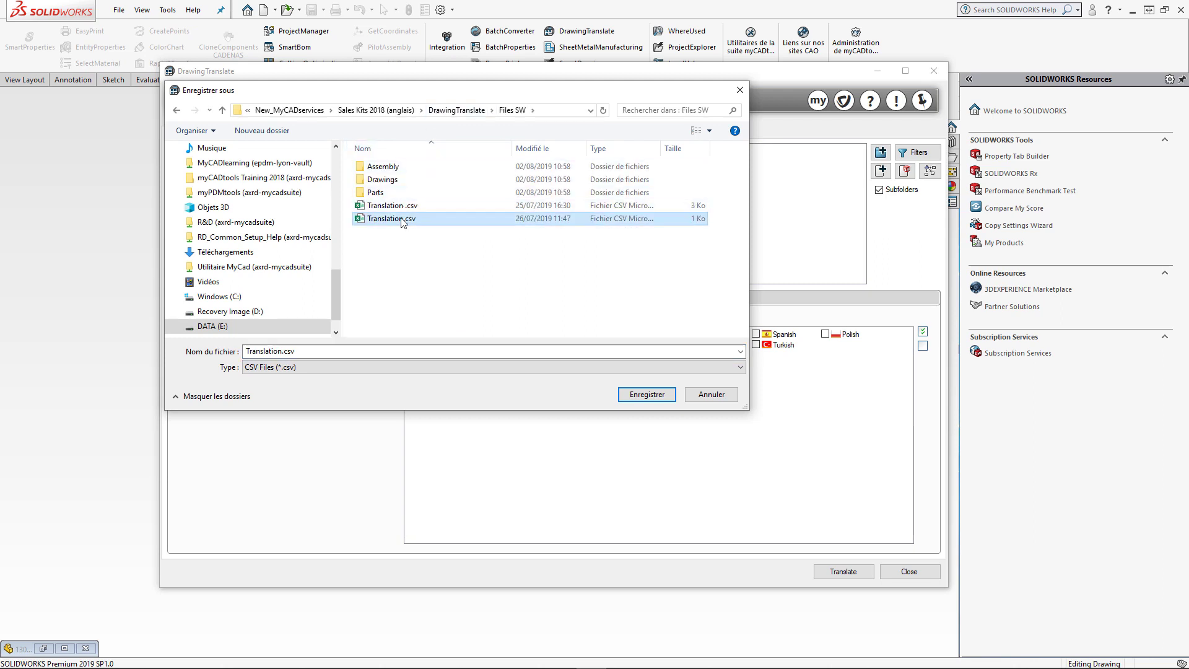
pyautogui.click(642, 396)
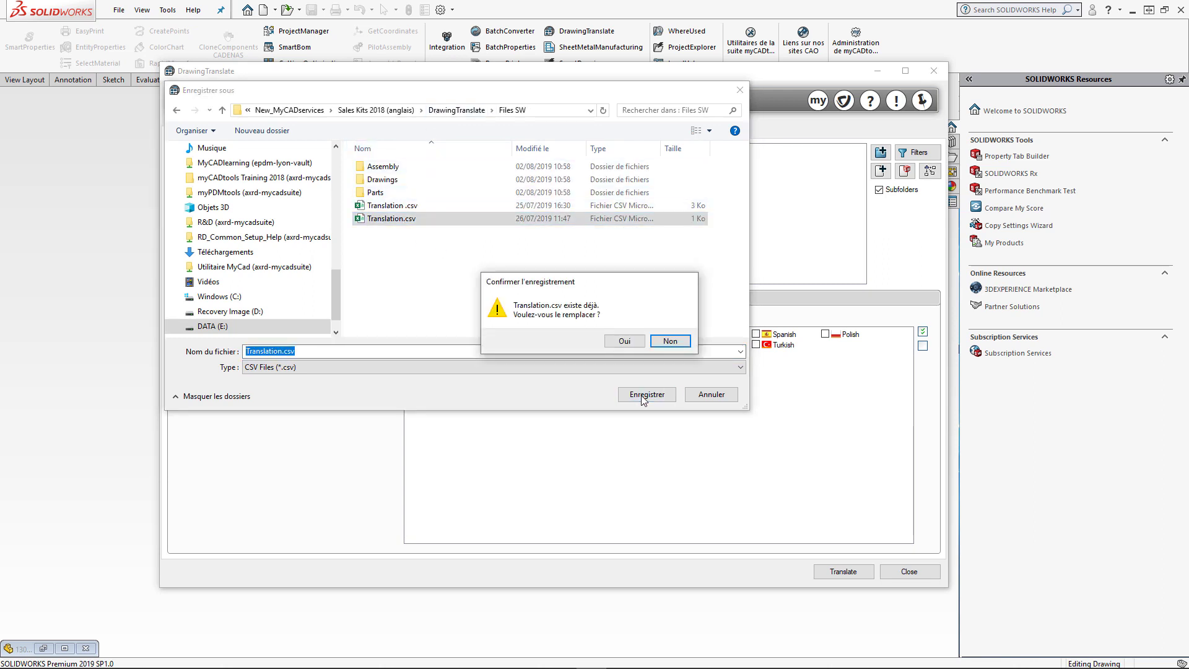
pyautogui.click(625, 341)
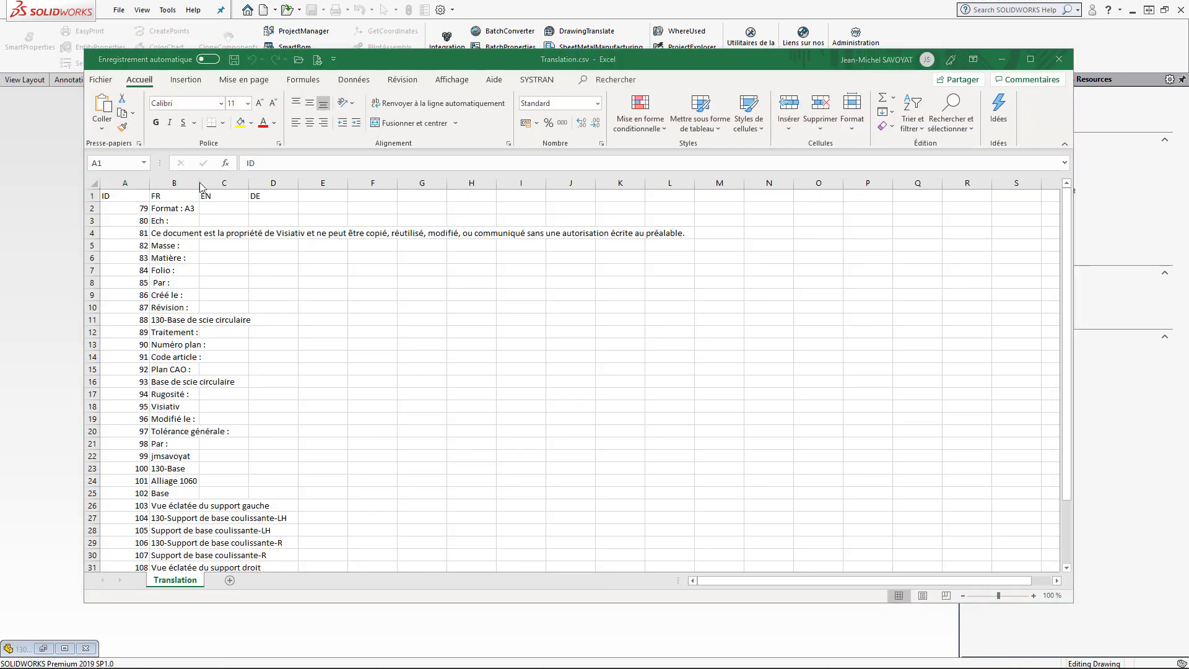
# - Autofit column B, widen column C, and save Translation.csv as CSV, overwriting it
pyautogui.doubleClick(199, 183)
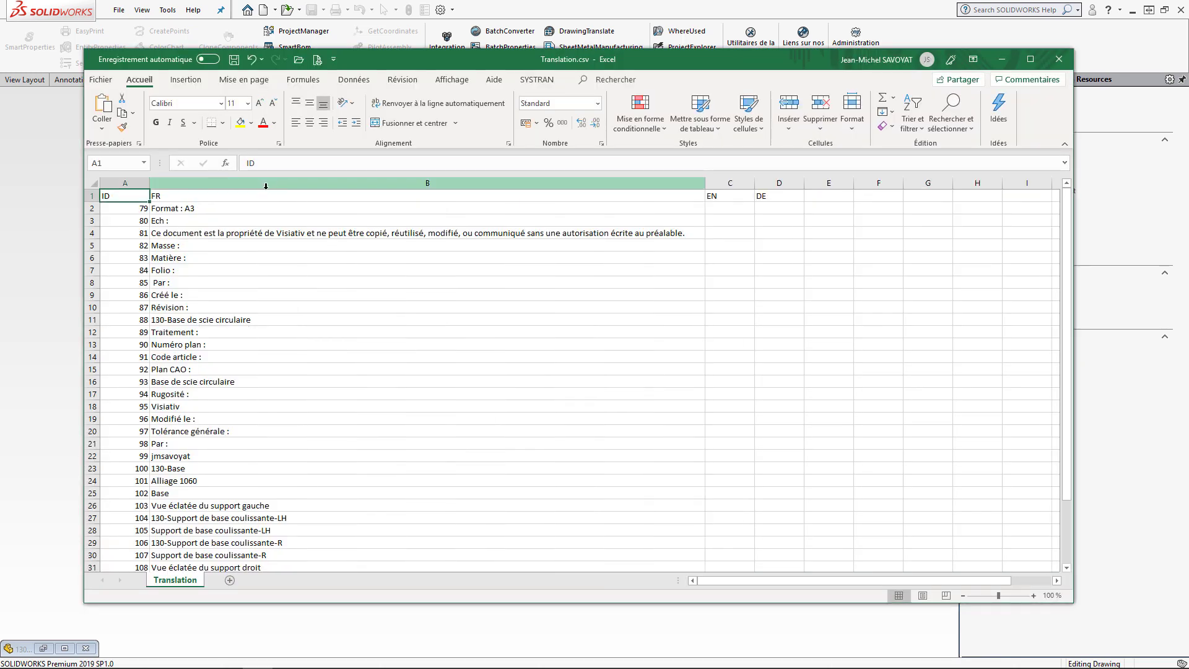
pyautogui.moveTo(754, 183); pyautogui.dragTo(840, 186)
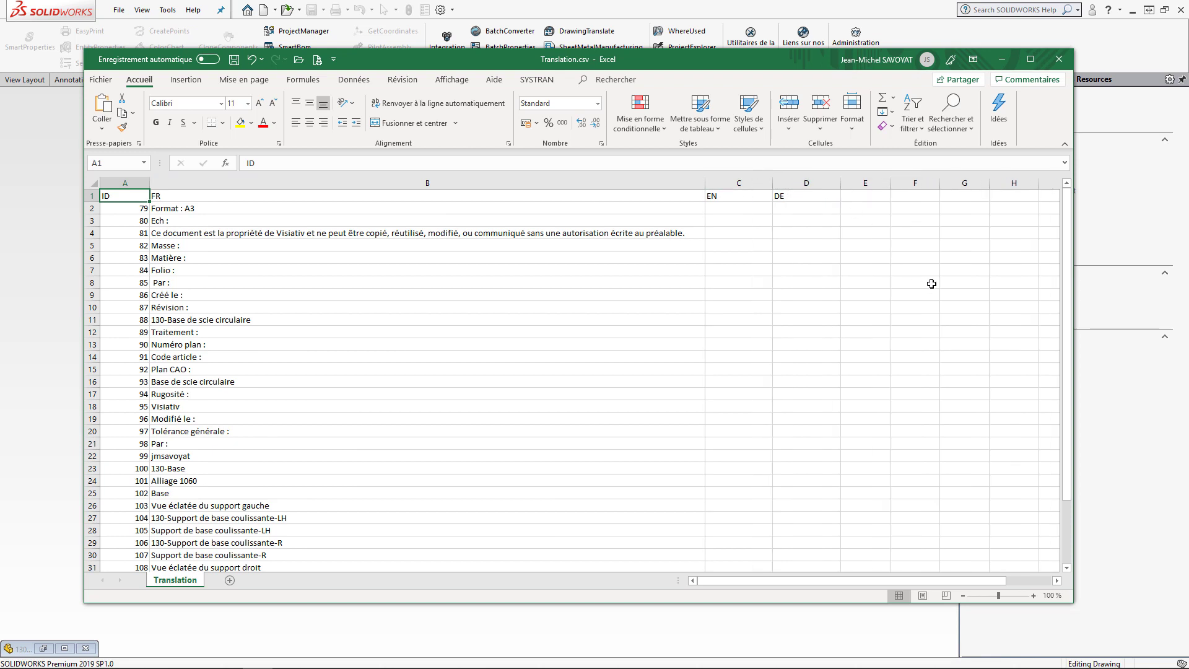
pyautogui.click(1062, 61)
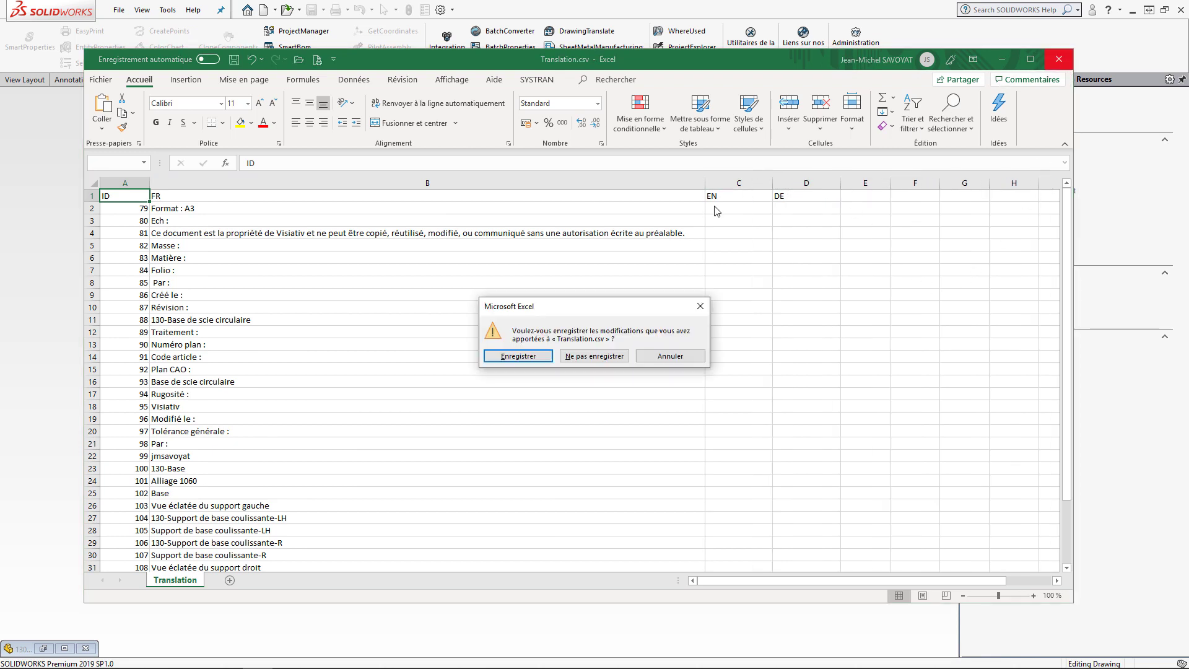
pyautogui.click(536, 356)
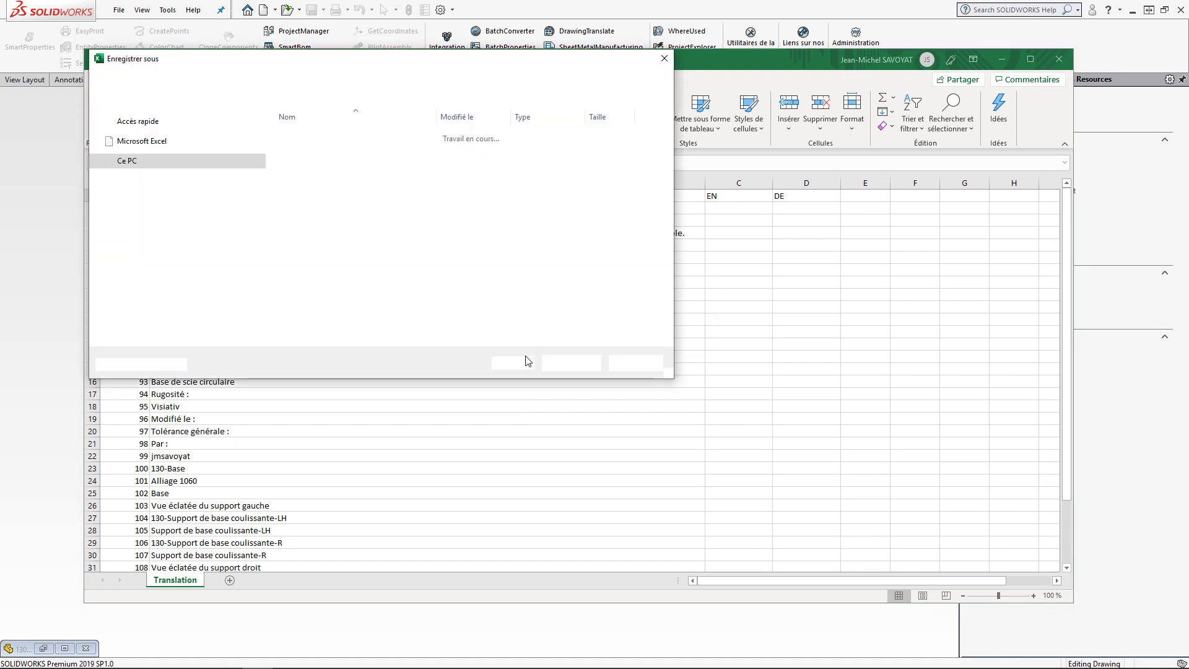
pyautogui.click(575, 363)
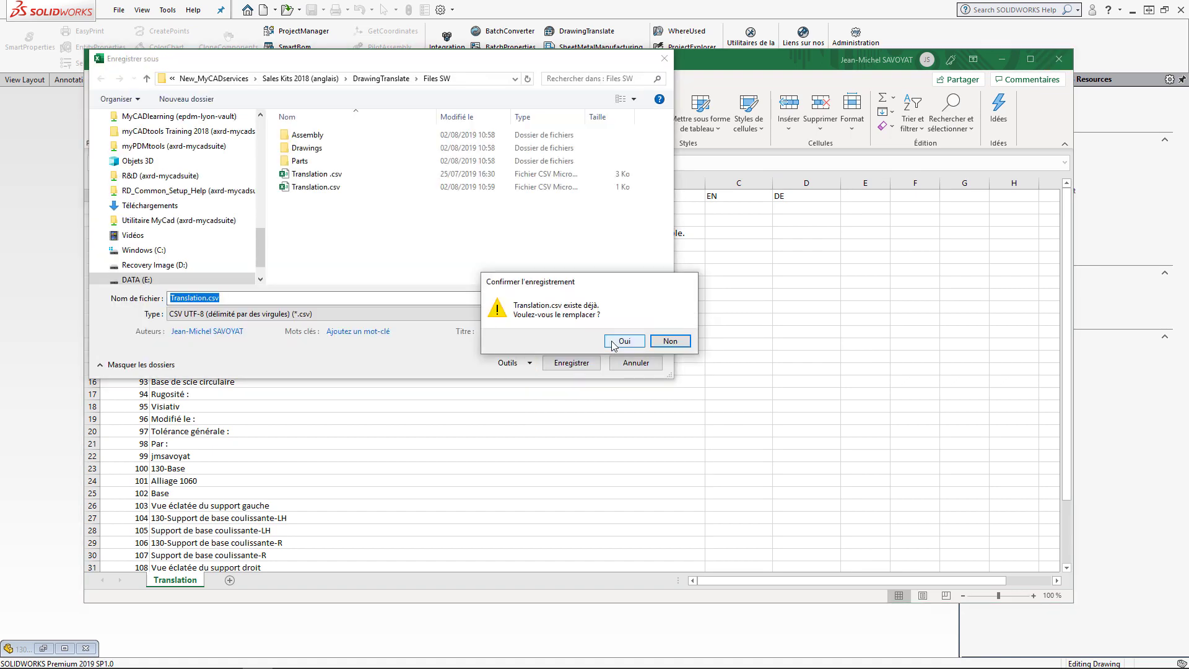
pyautogui.click(613, 345)
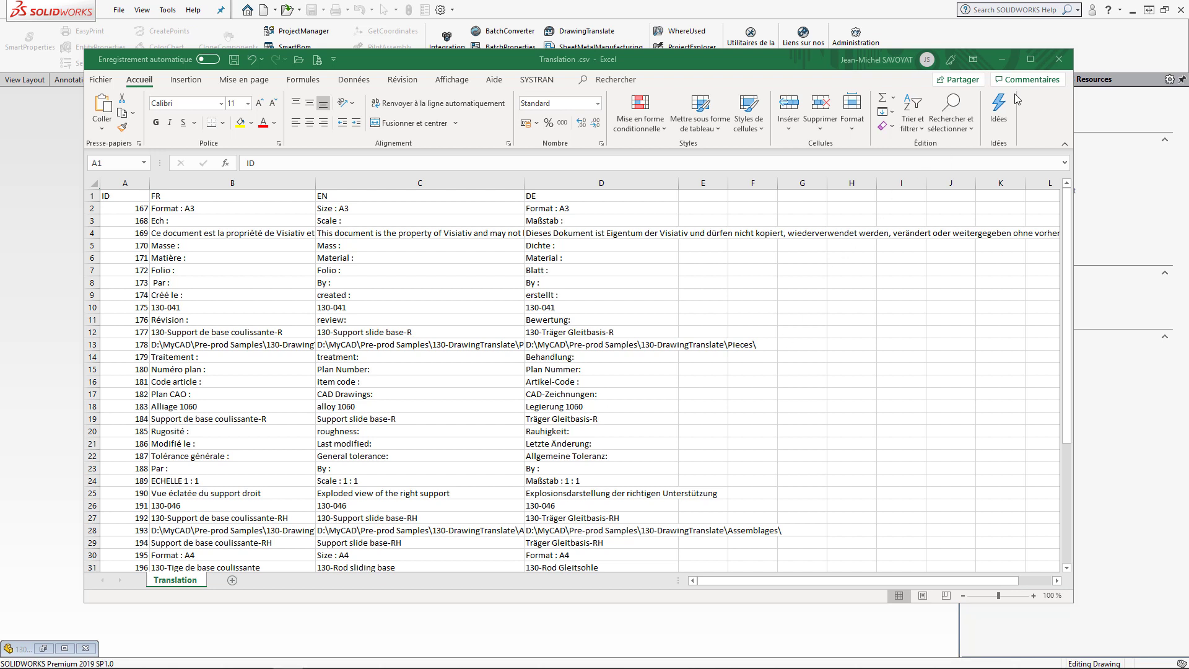
# - Close the translated Translation .csv, saving it as CSV over the existing file
pyautogui.click(1058, 59)
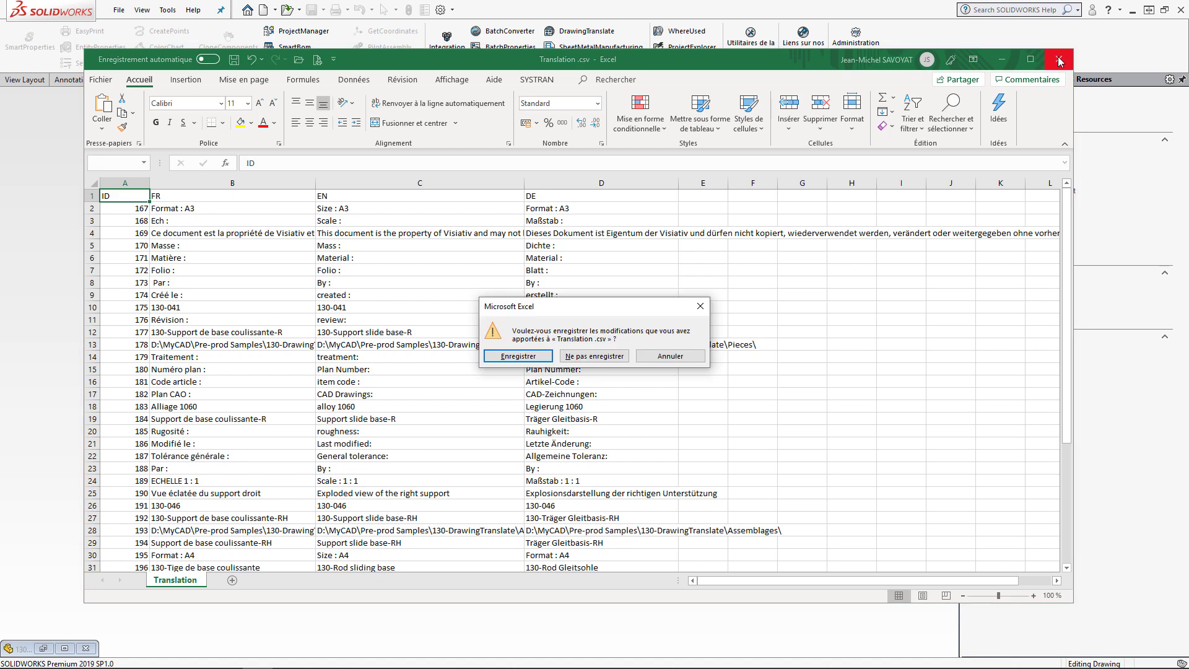
pyautogui.click(536, 360)
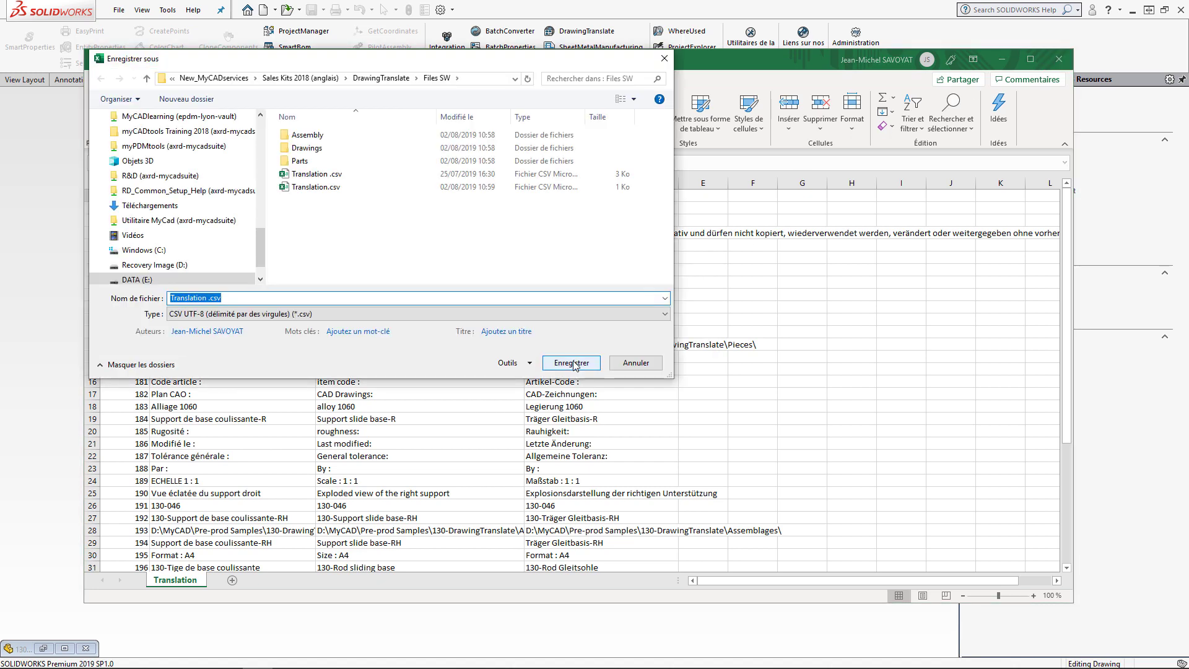
pyautogui.click(572, 363)
pyautogui.click(627, 339)
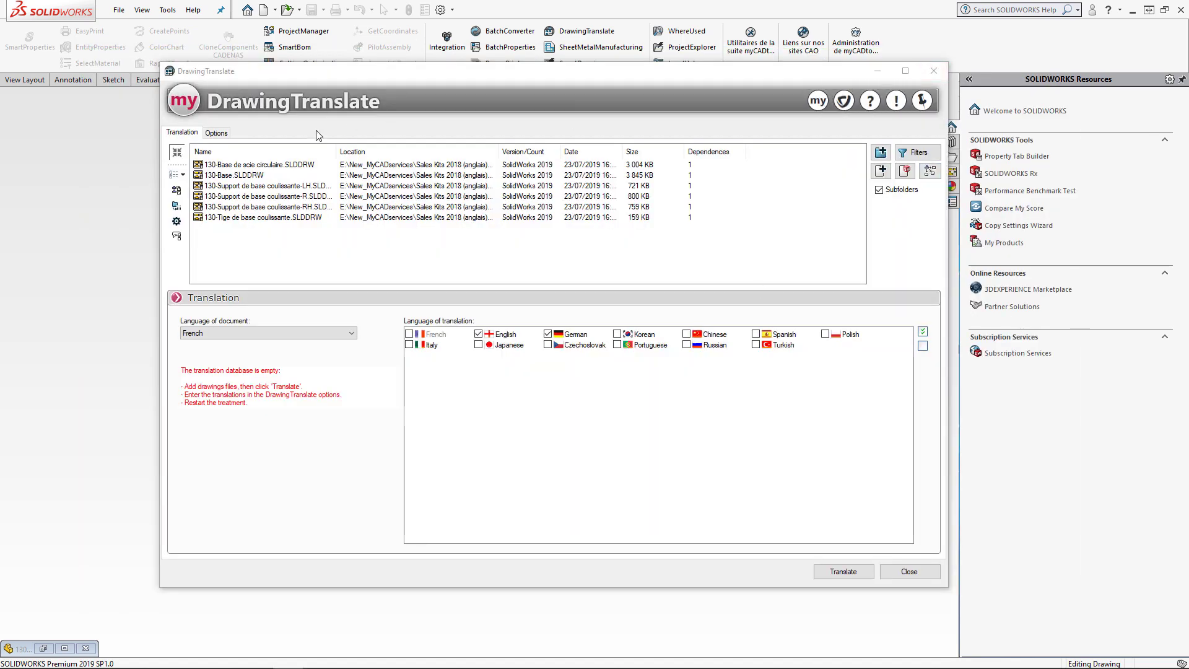
# - Import the translated Translation .csv into the DrawingTranslate database editor
pyautogui.click(222, 134)
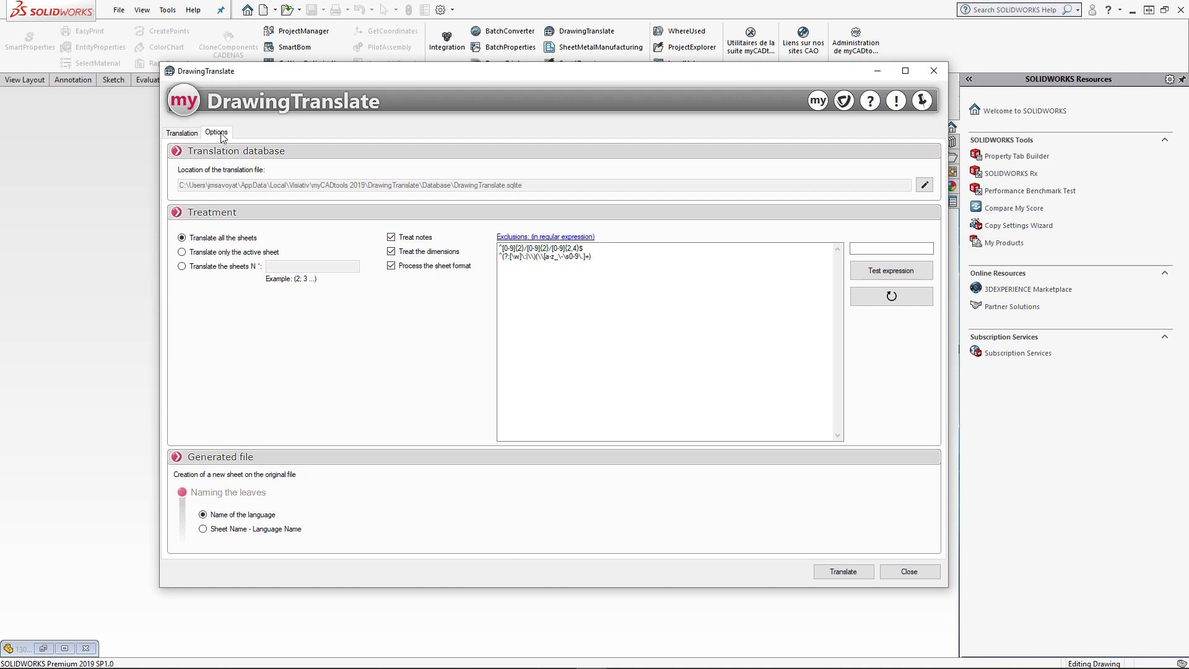
pyautogui.click(924, 186)
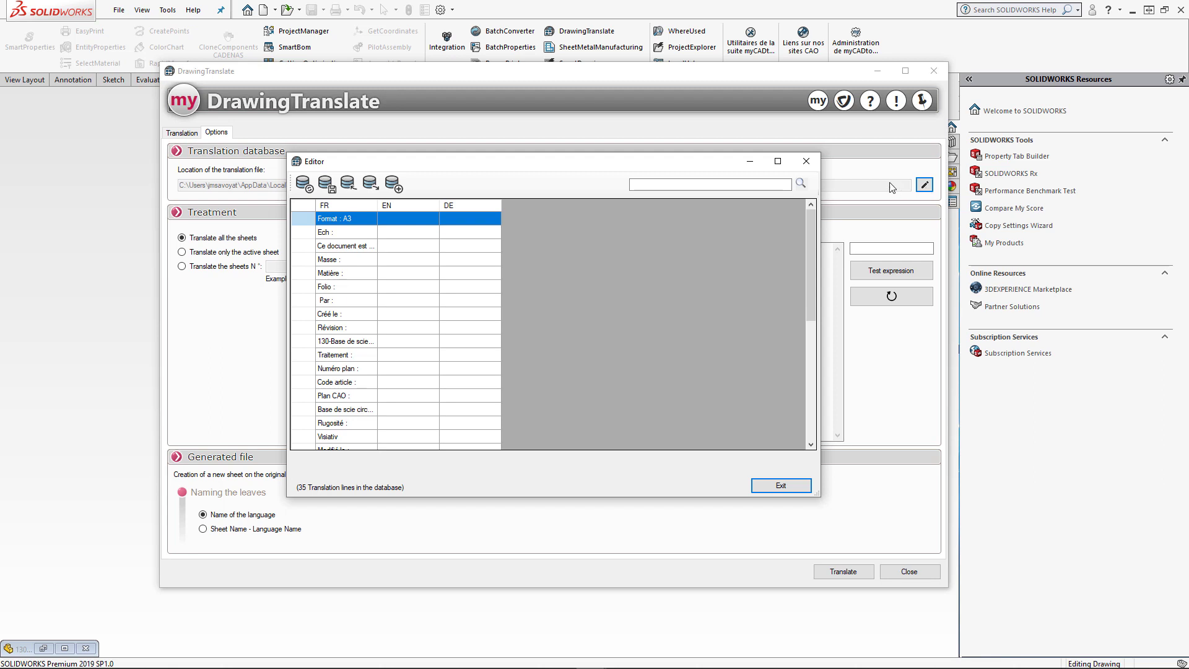
pyautogui.click(368, 183)
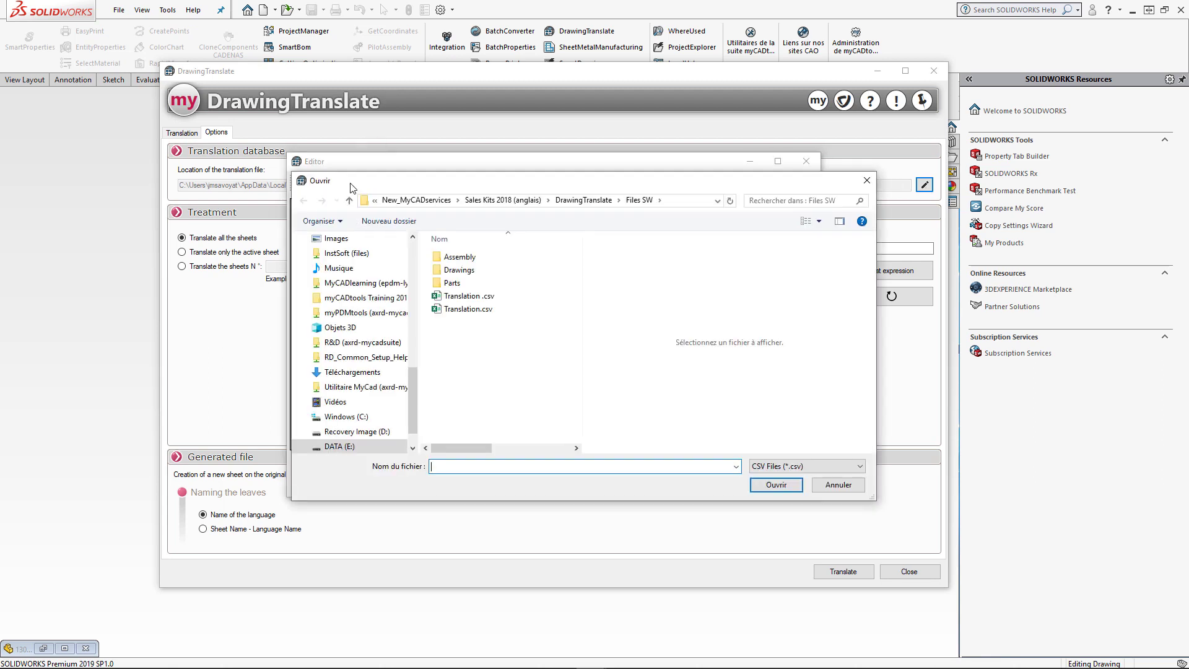
pyautogui.click(483, 296)
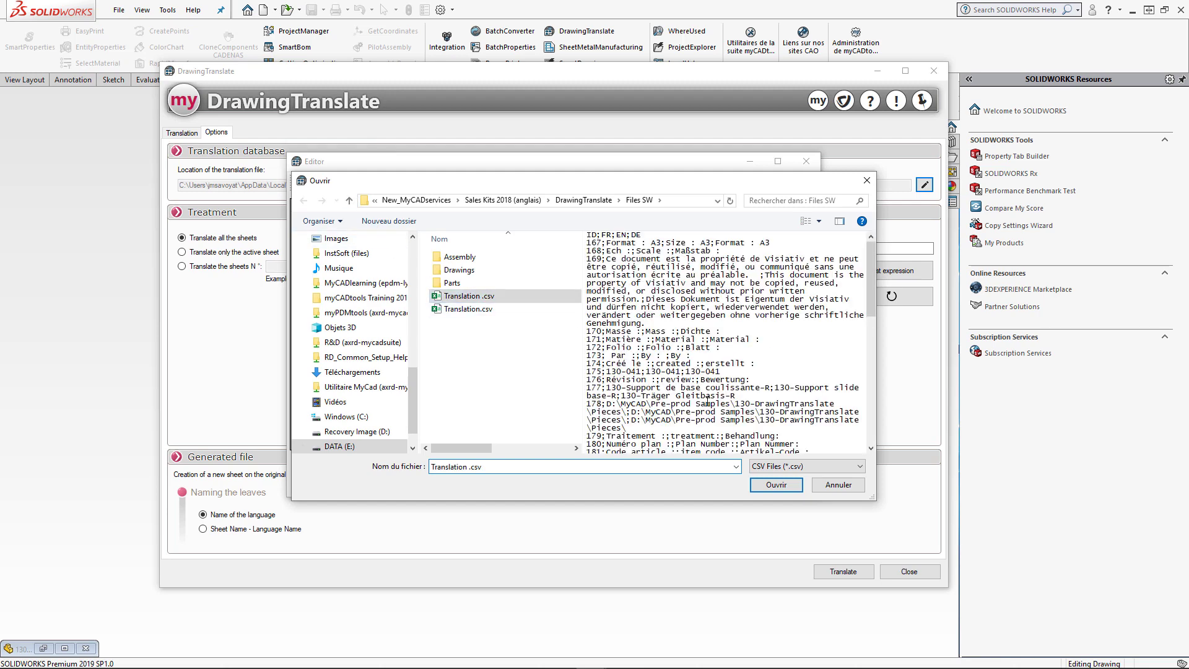
pyautogui.click(775, 485)
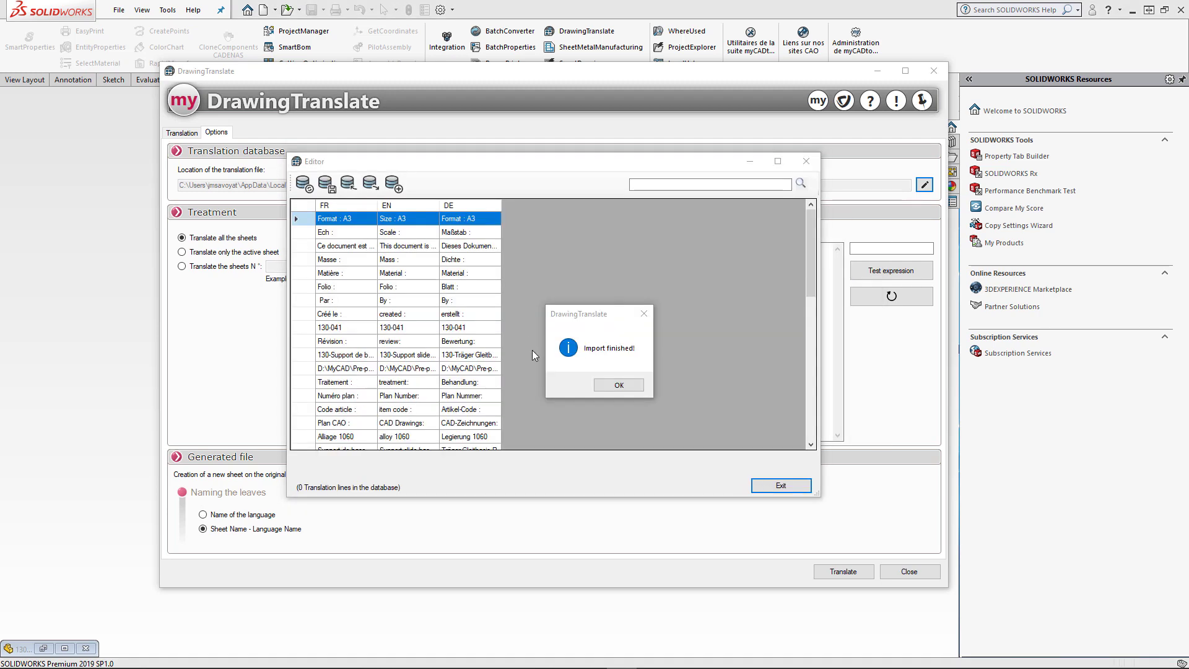
pyautogui.click(618, 385)
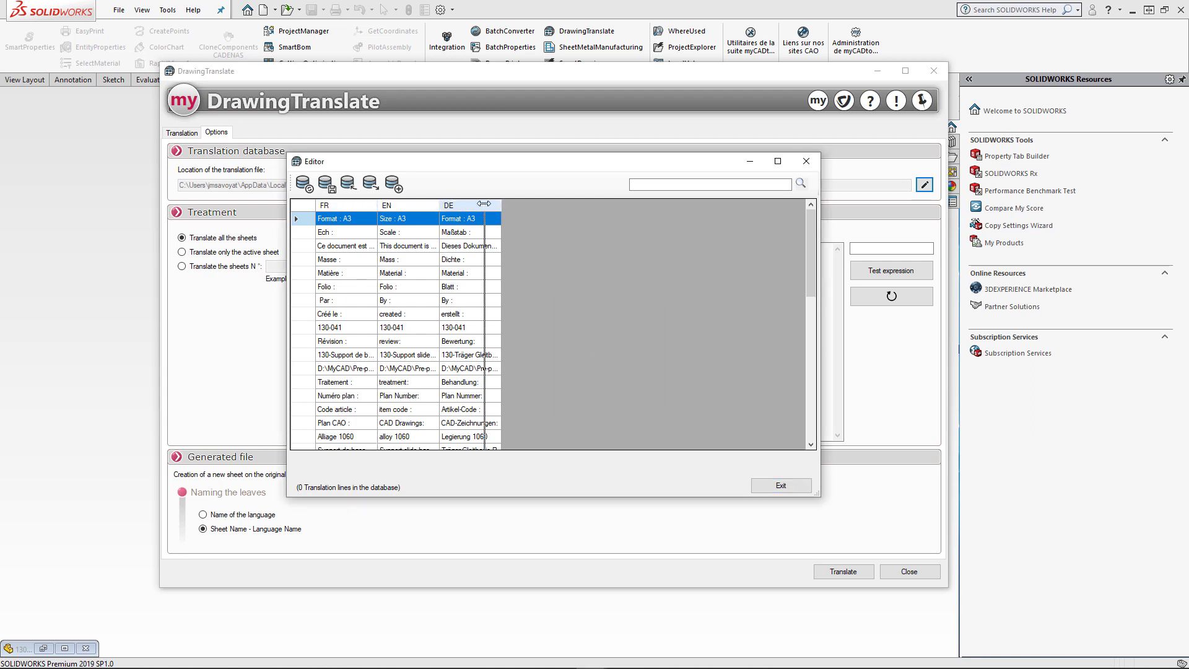
# - Widen the FR column, add a new line, save the database, and exit the editor
pyautogui.moveTo(376, 203); pyautogui.dragTo(804, 217)
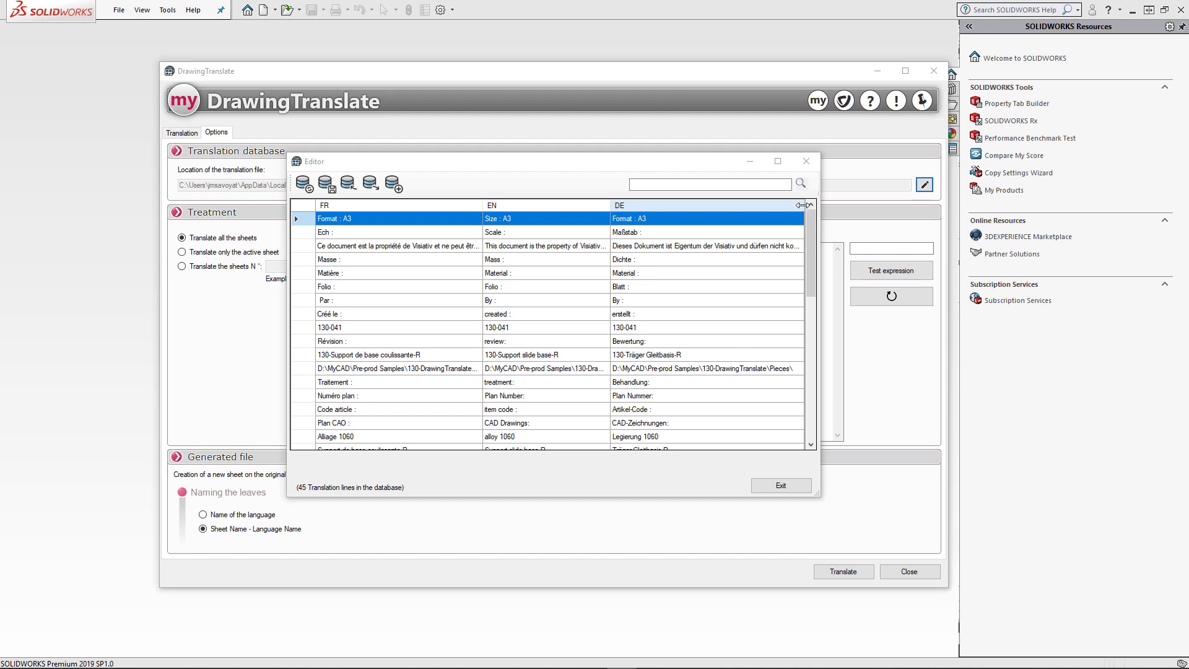
pyautogui.click(802, 205)
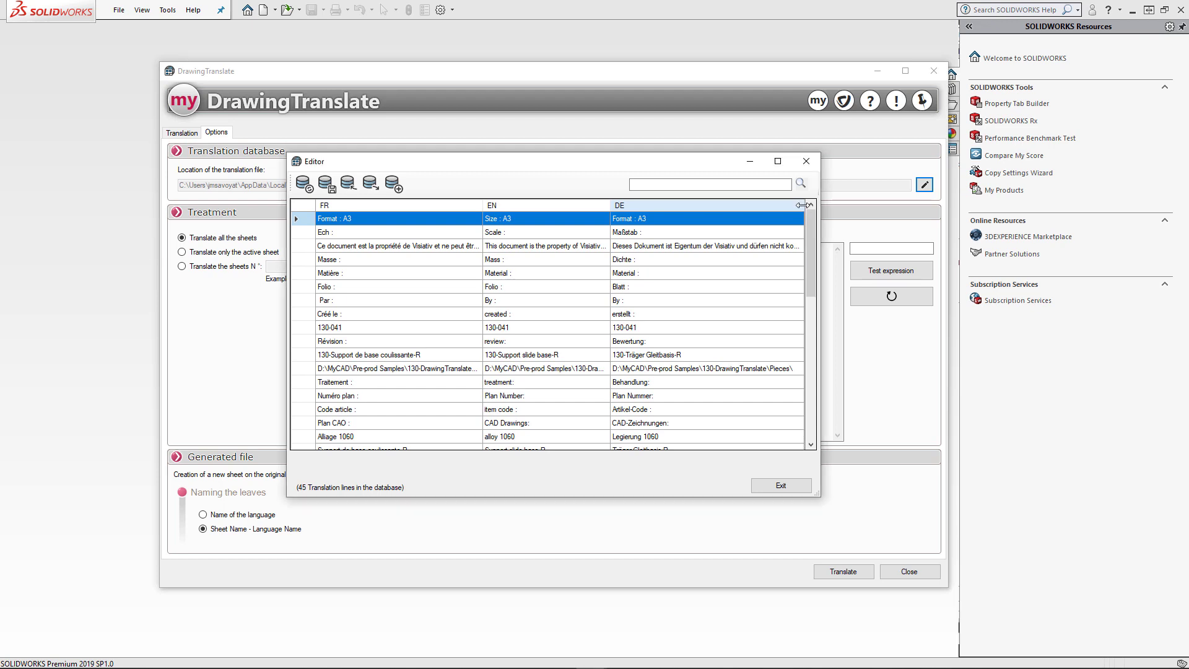
pyautogui.click(401, 189)
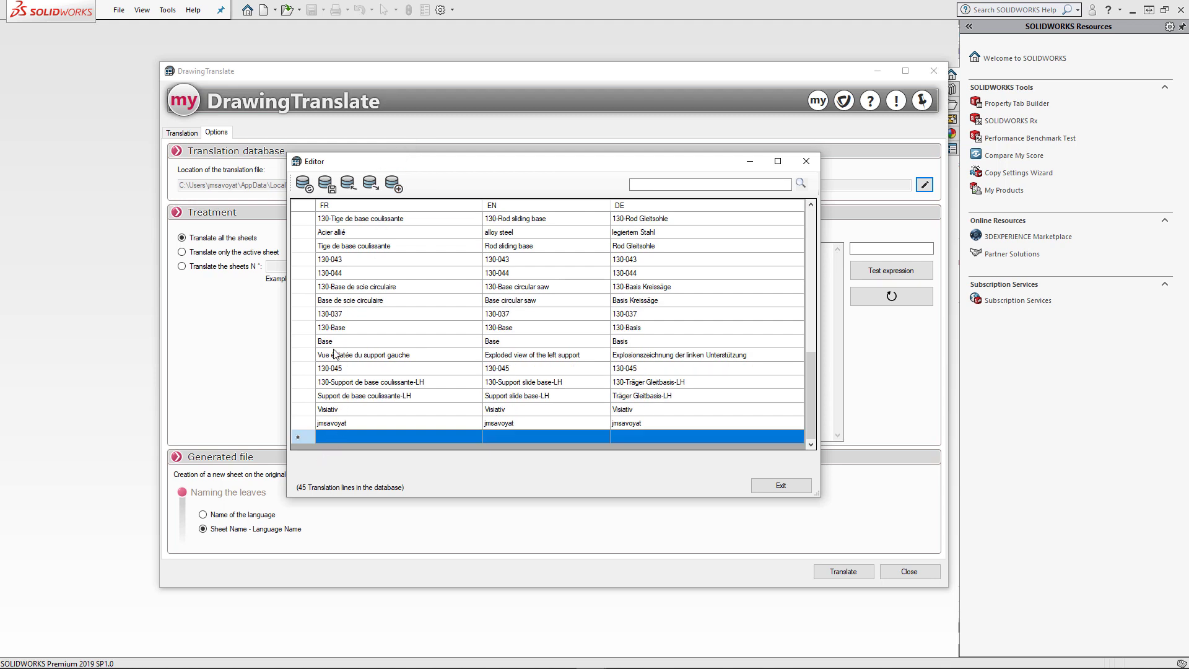
pyautogui.rightClick(308, 304)
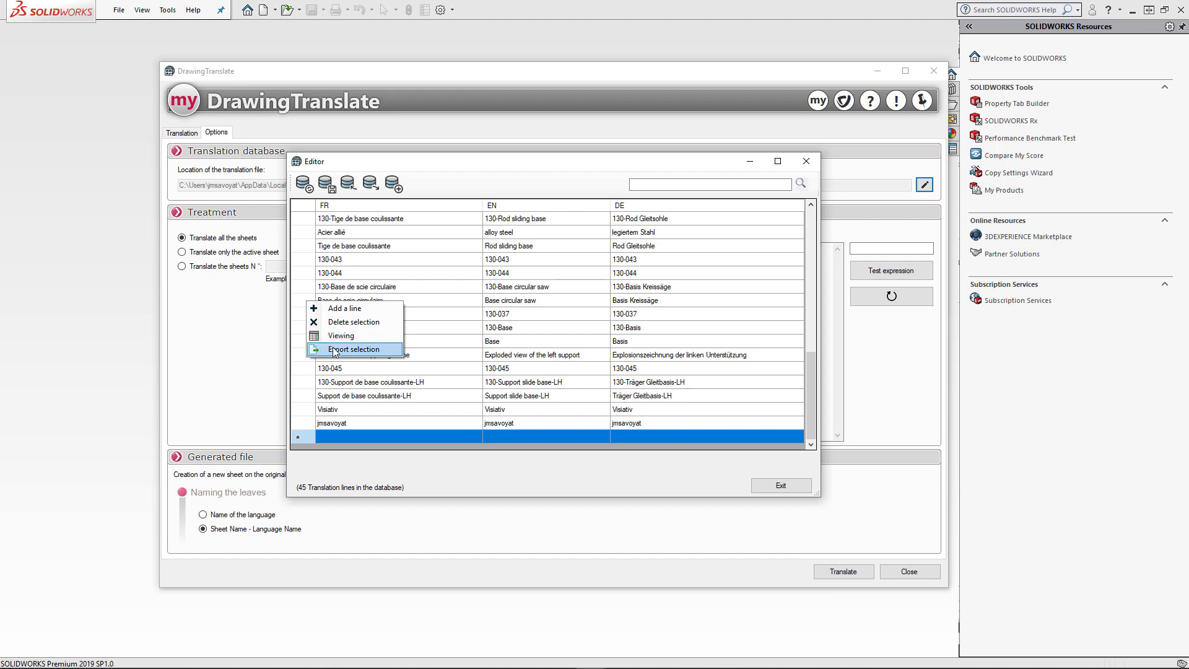
pyautogui.click(427, 190)
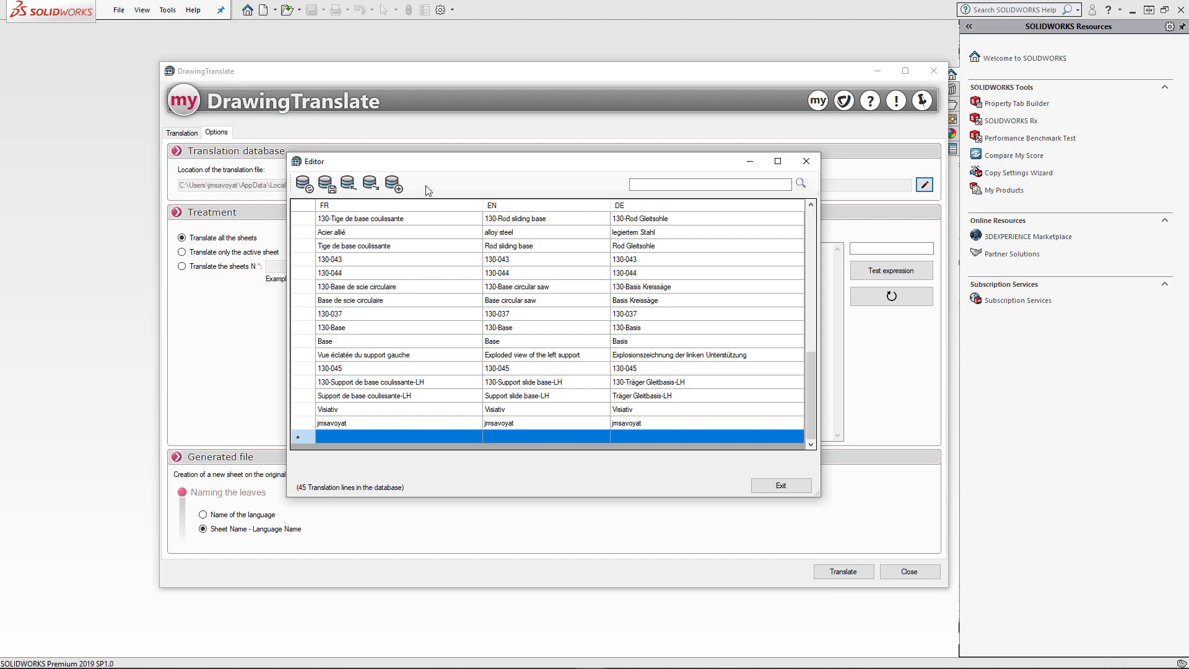
pyautogui.click(326, 183)
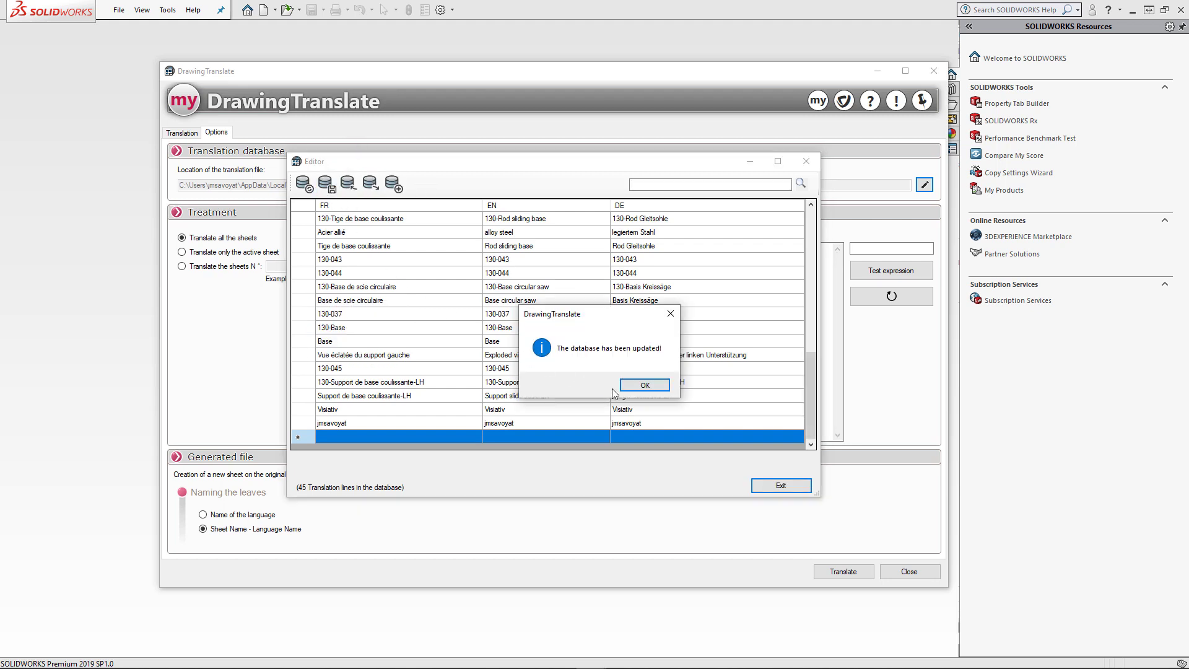
pyautogui.click(640, 387)
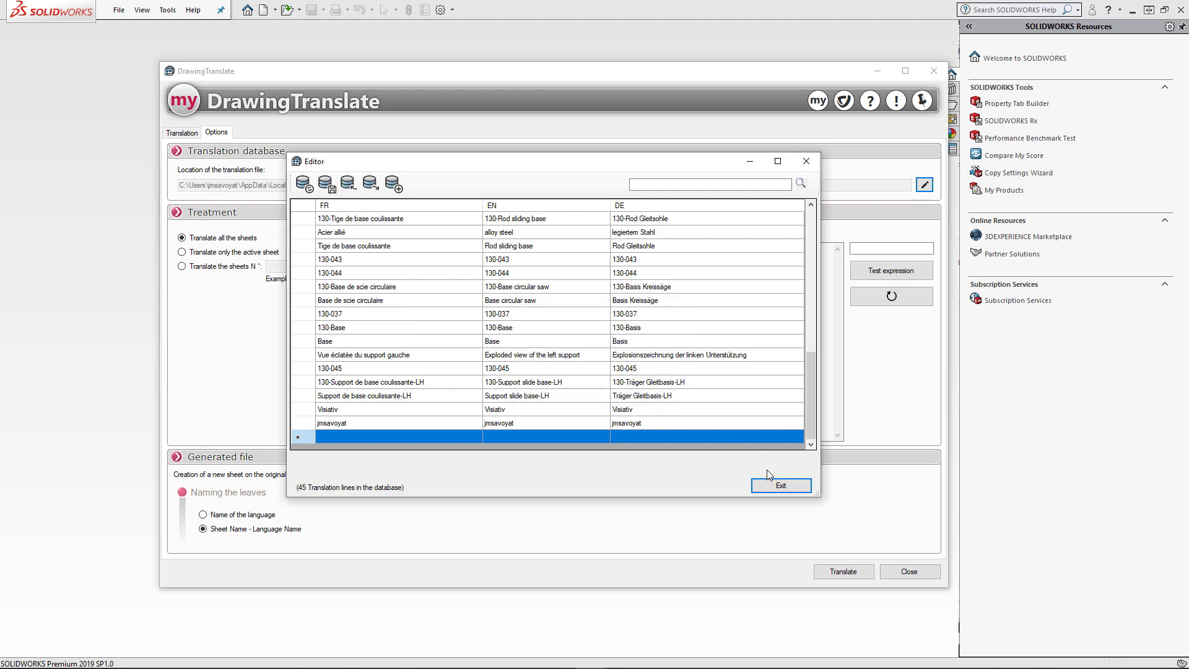
pyautogui.click(780, 488)
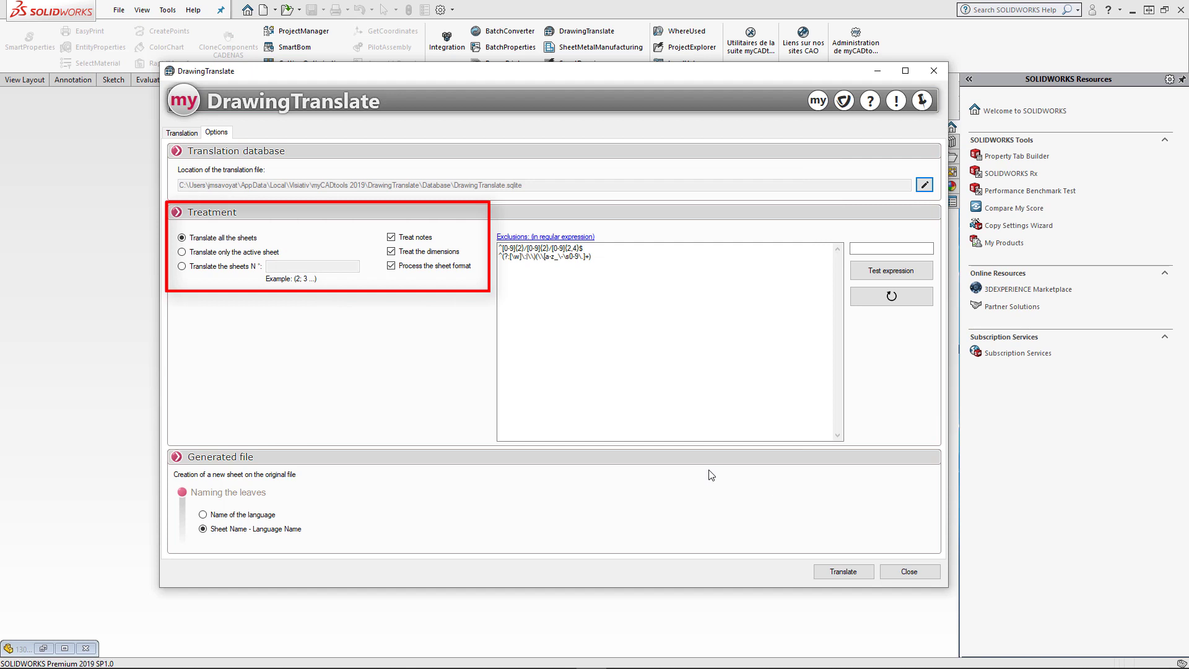
pyautogui.click(182, 267)
pyautogui.click(181, 238)
pyautogui.click(391, 252)
pyautogui.click(203, 515)
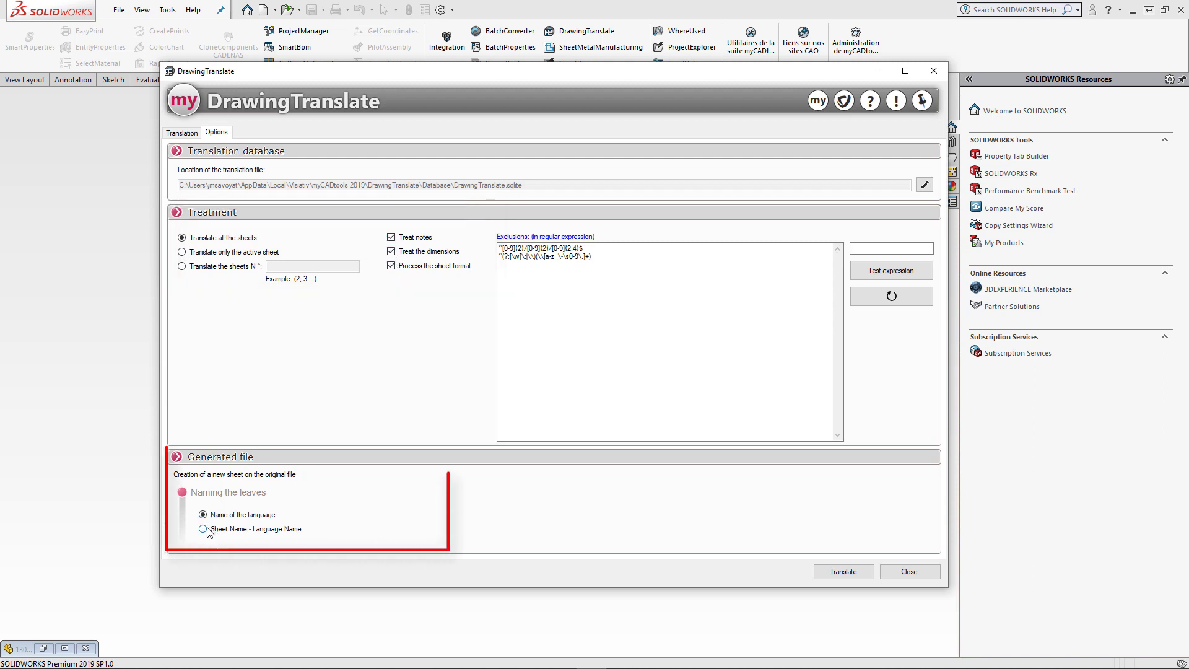
pyautogui.click(204, 529)
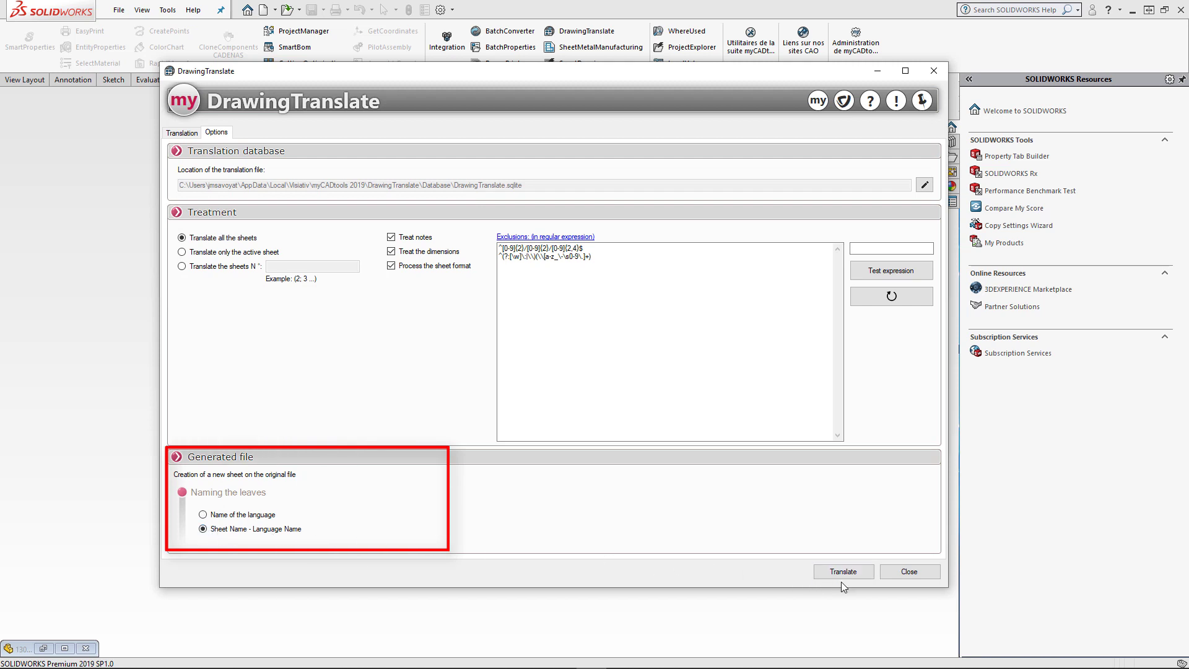
# - Translate the six French drawings into English and German, and choose to view the report
pyautogui.click(192, 134)
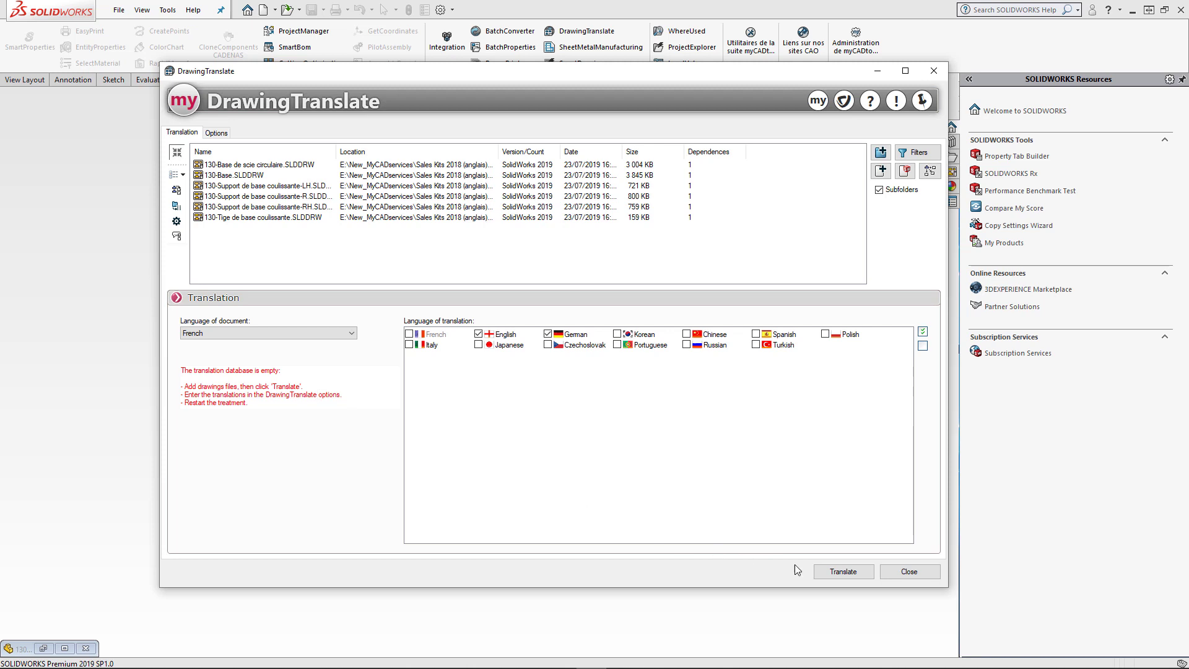
pyautogui.click(840, 573)
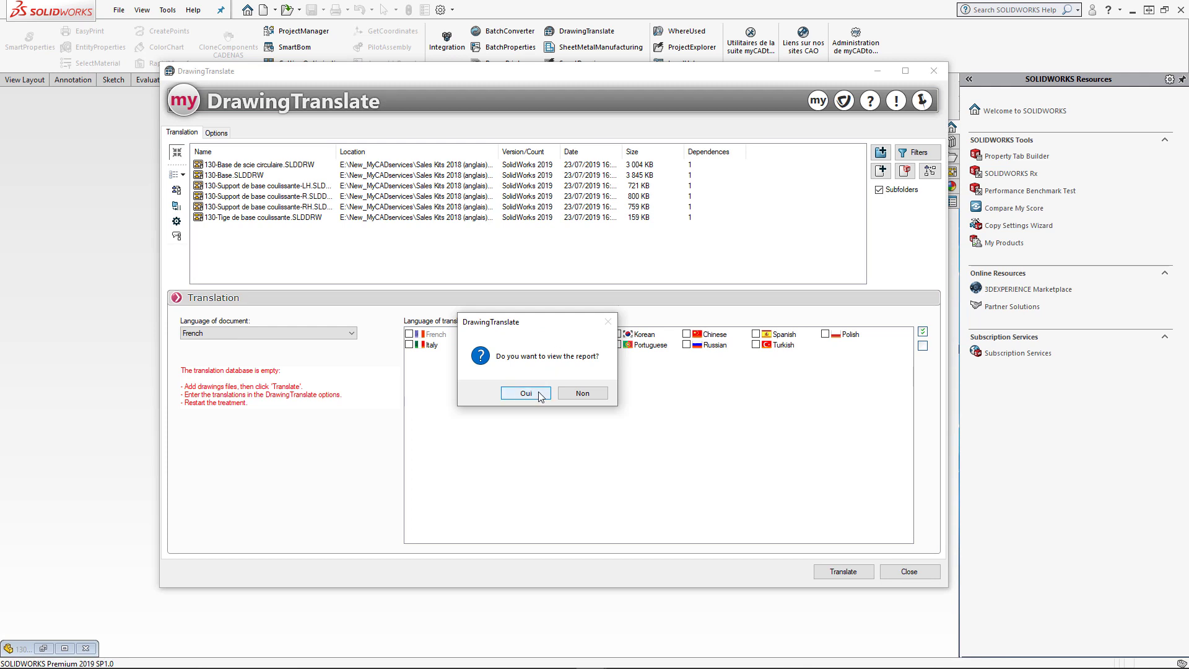
pyautogui.click(541, 395)
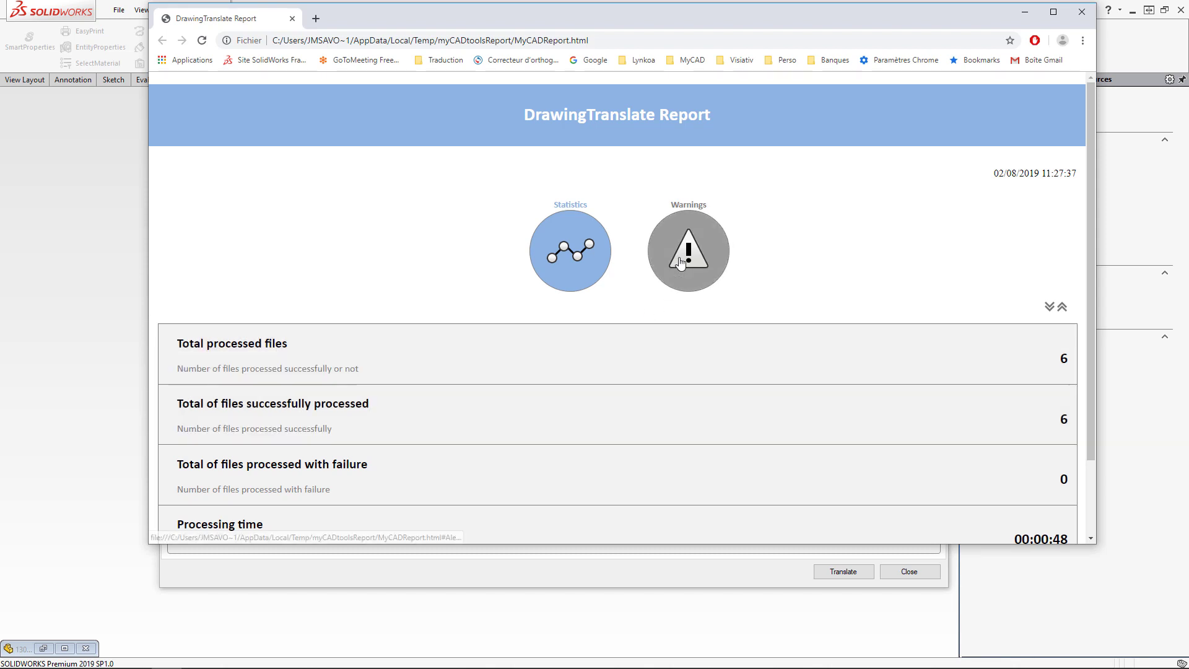
# - Review the report's Warnings and successful-processing details, then close Chrome
pyautogui.click(685, 282)
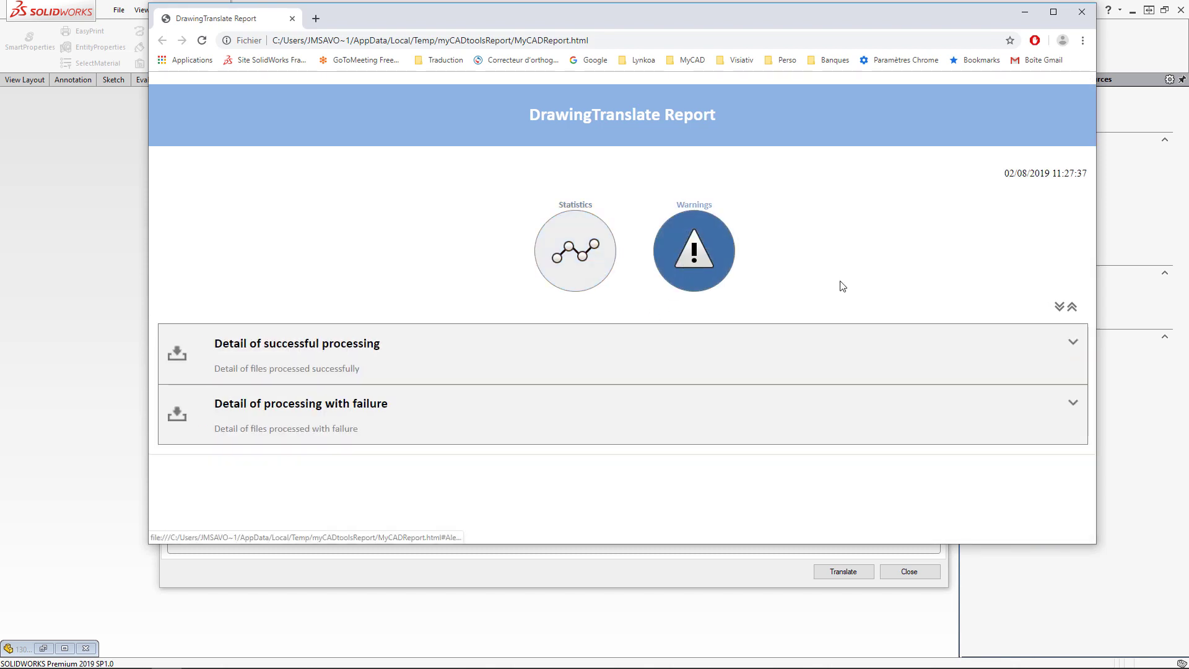
pyautogui.click(1077, 349)
pyautogui.scroll(-1, 1027, 380)
pyautogui.scroll(-1, 1023, 397)
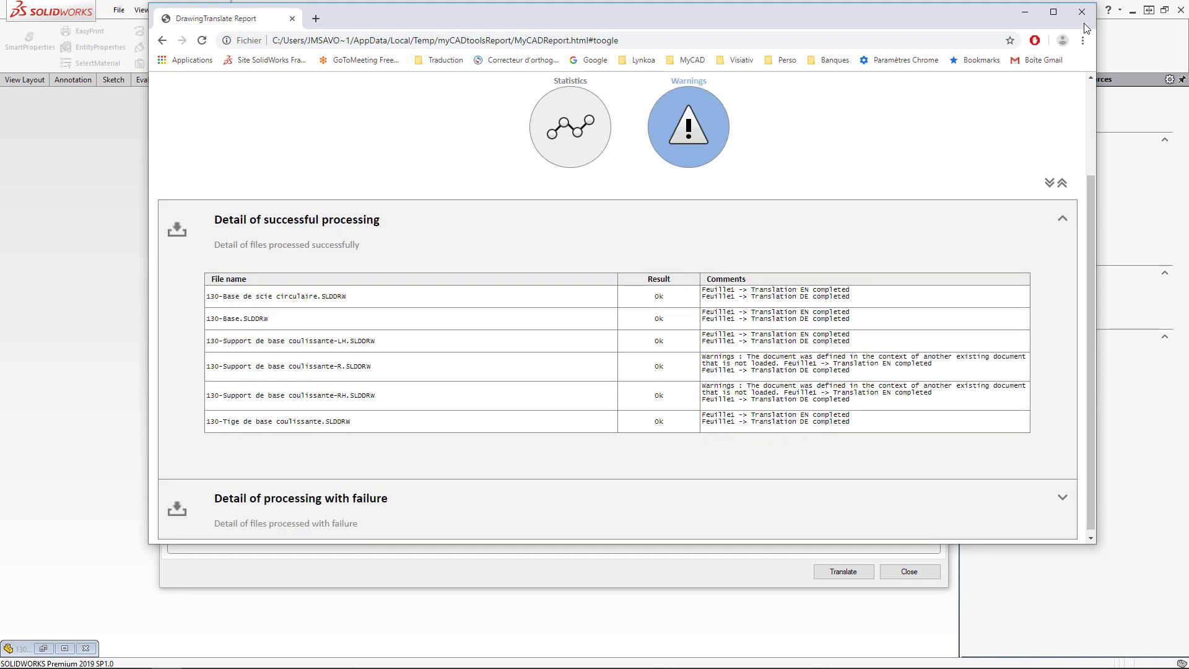
pyautogui.click(1082, 11)
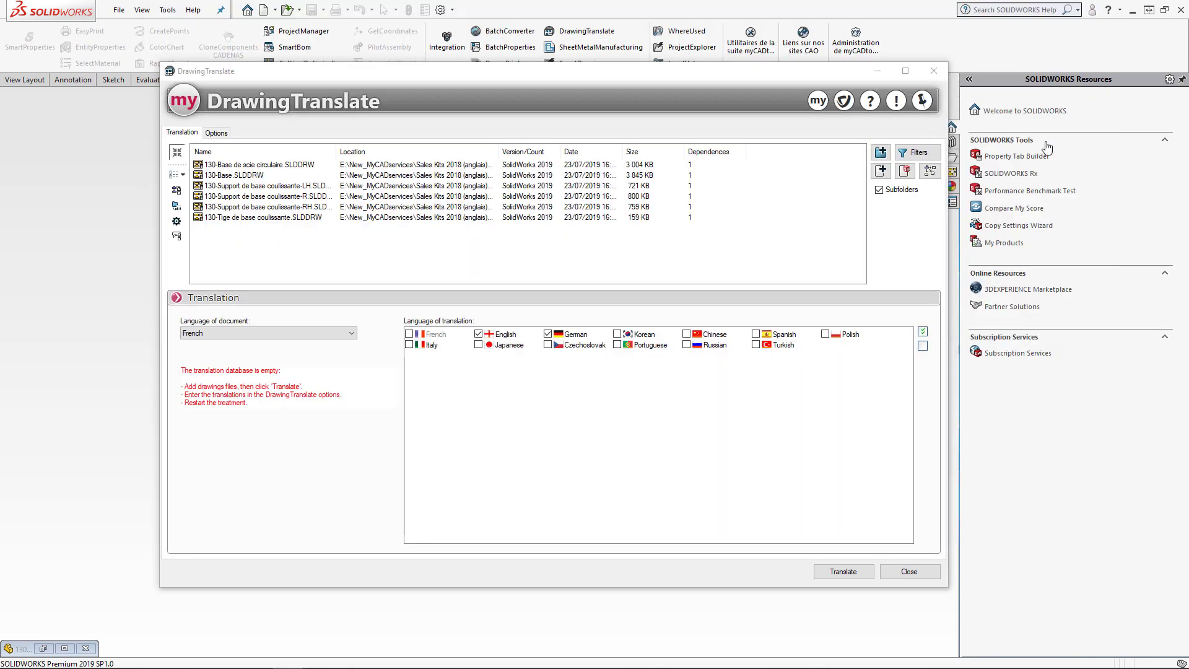
# - Close DrawingTranslate and open the drawing 130-Support de base coulissante-LH.SLDDRW
pyautogui.click(909, 571)
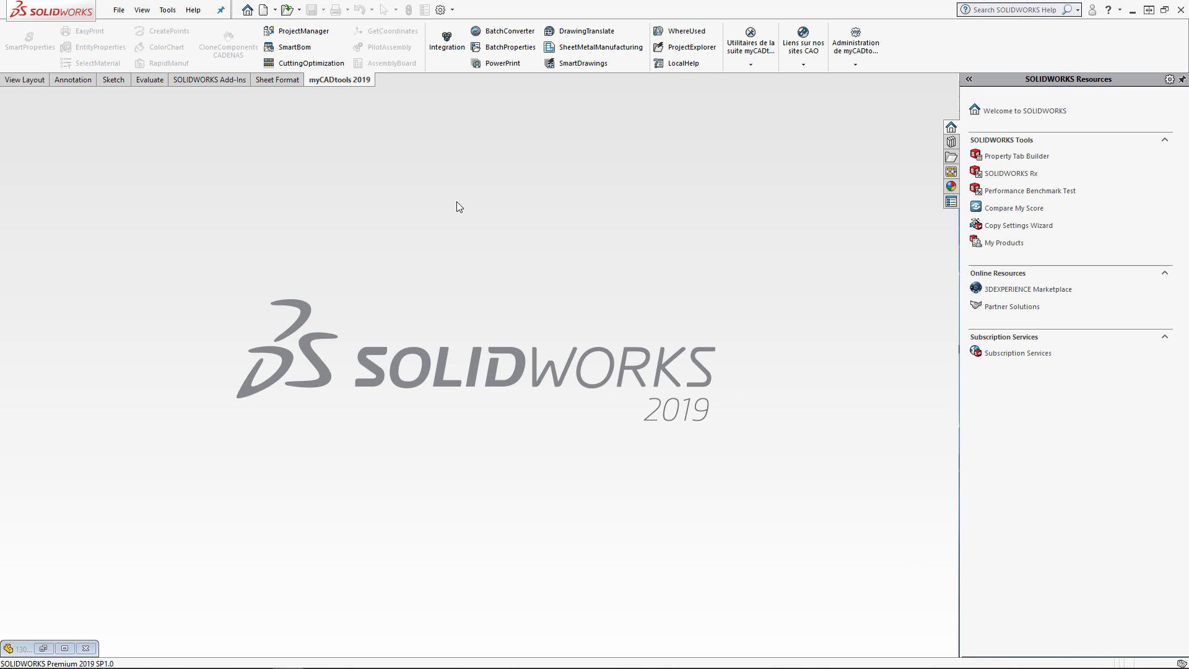
pyautogui.click(284, 11)
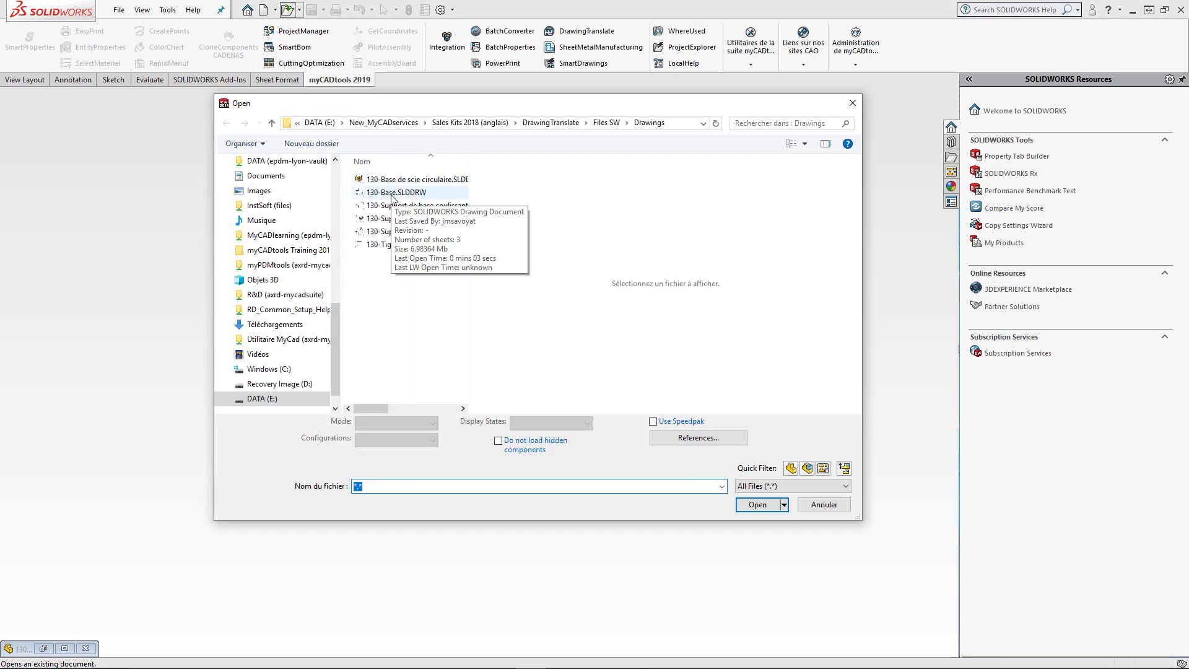
pyautogui.click(391, 208)
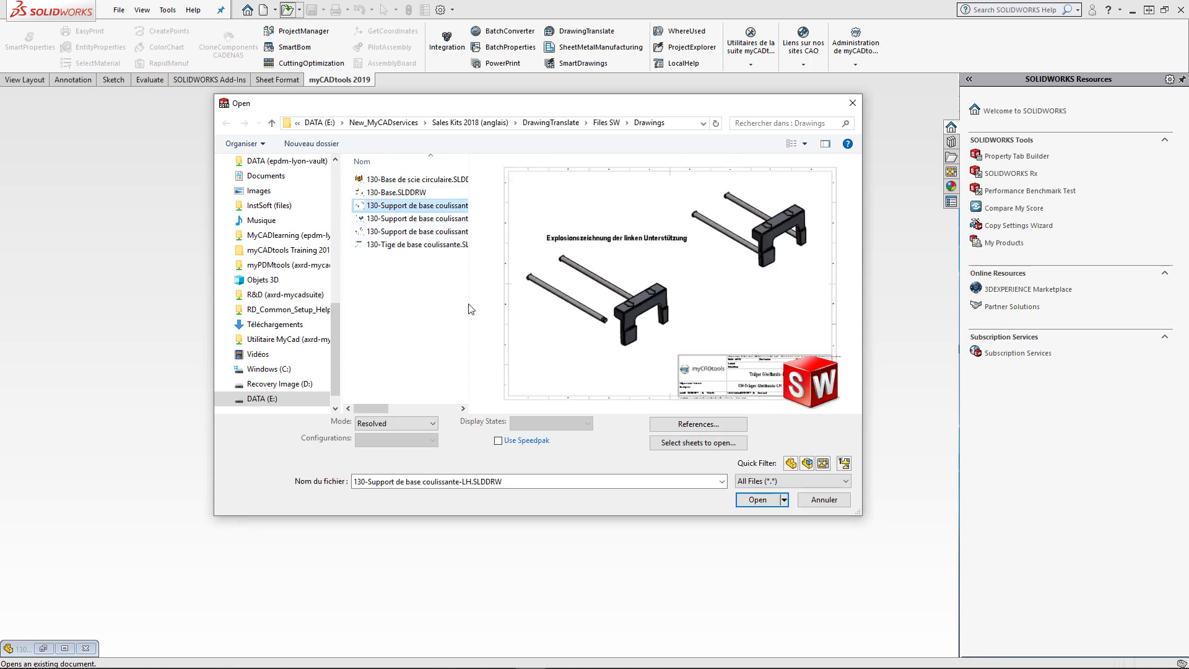
pyautogui.click(757, 499)
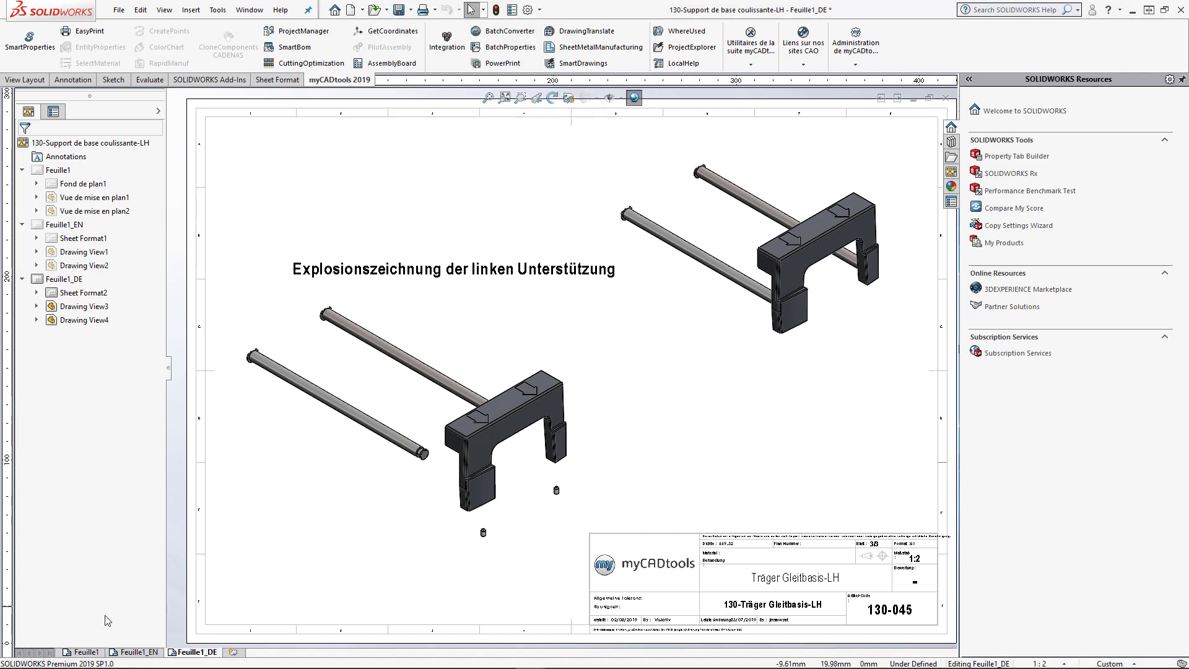
# - Compare sheets Feuille1, Feuille1_EN and Feuille1_DE, fitting the German sheet in view
pyautogui.click(140, 653)
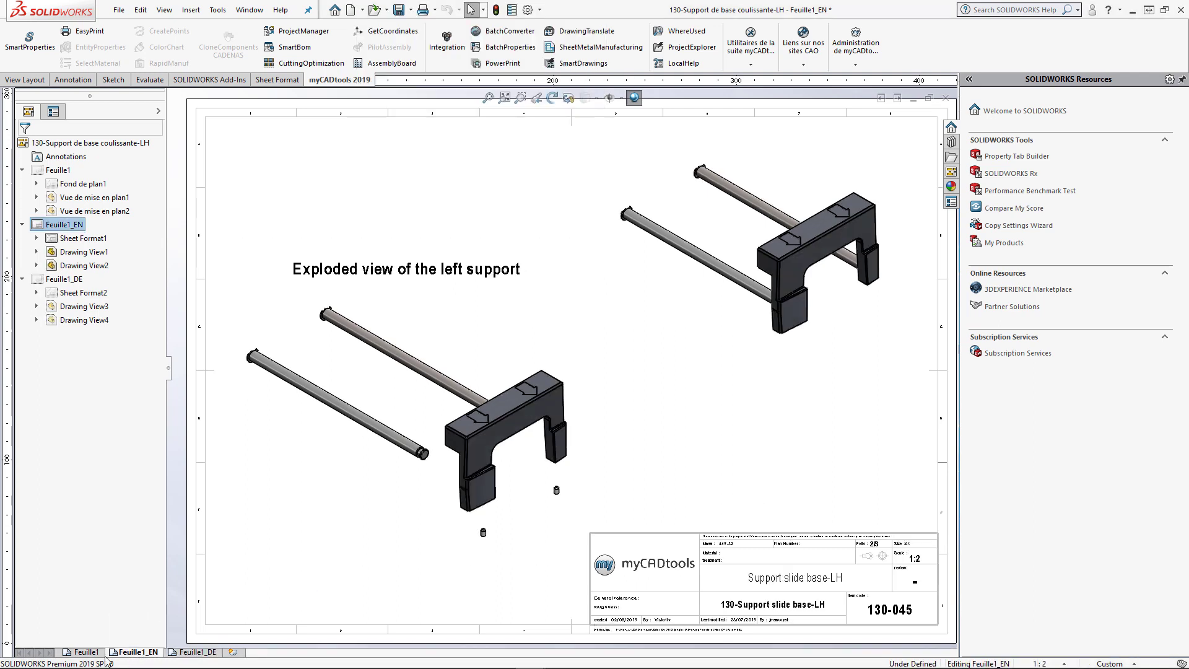
pyautogui.click(80, 653)
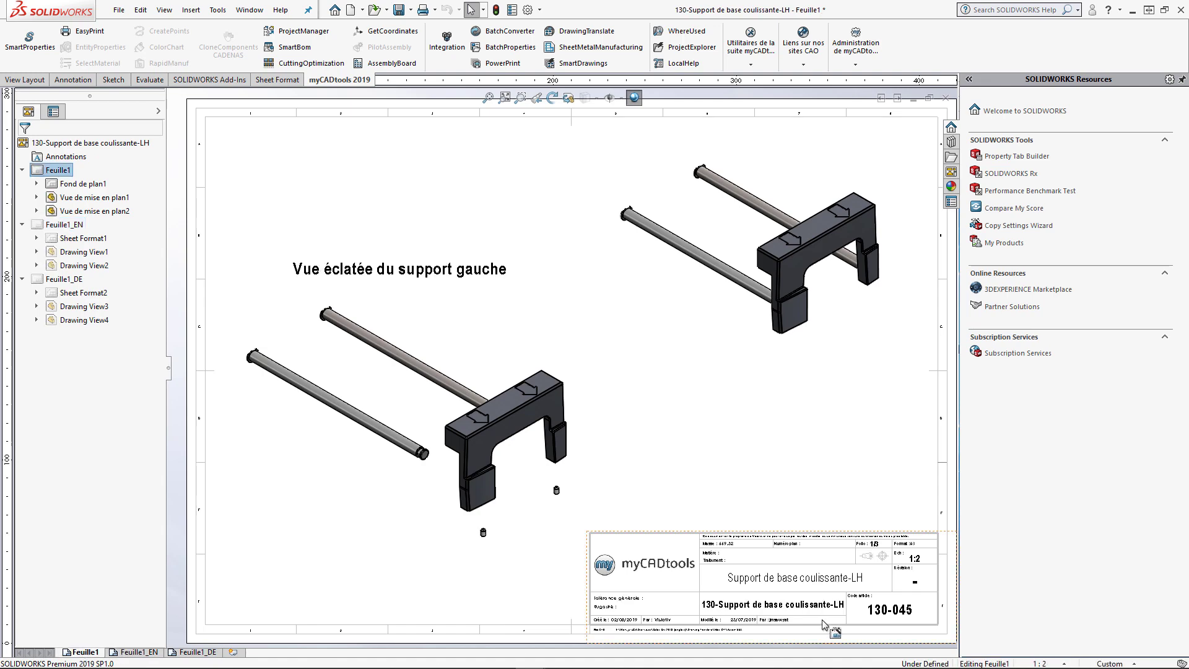
pyautogui.scroll(-2, 822, 619)
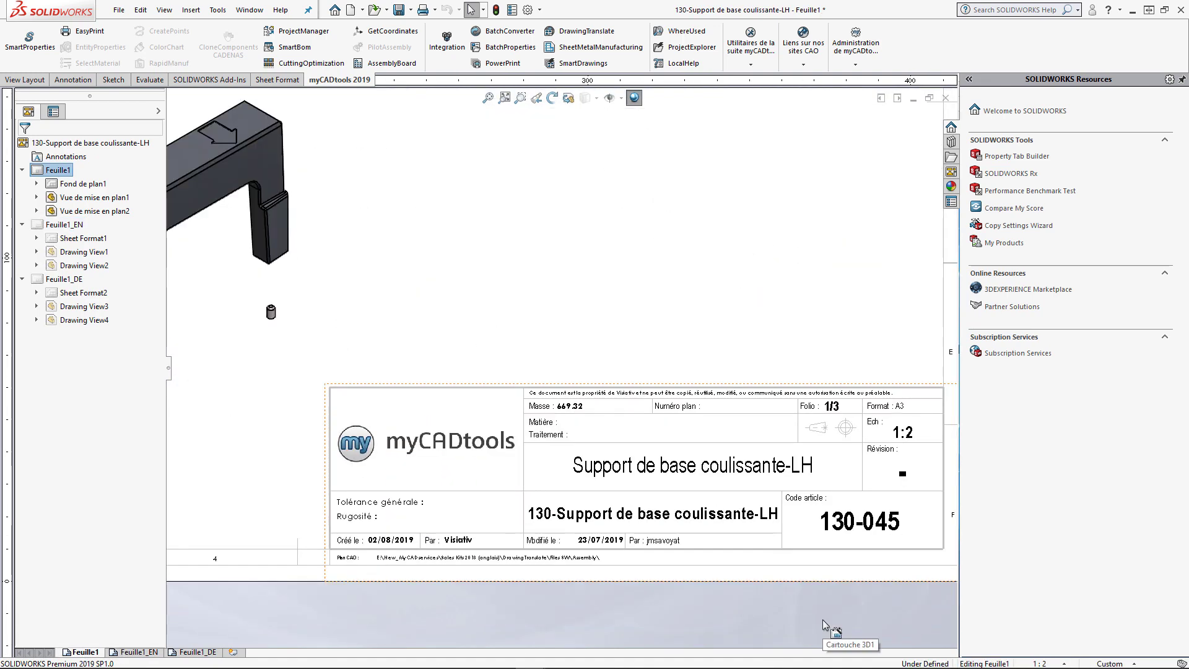
pyautogui.click(149, 653)
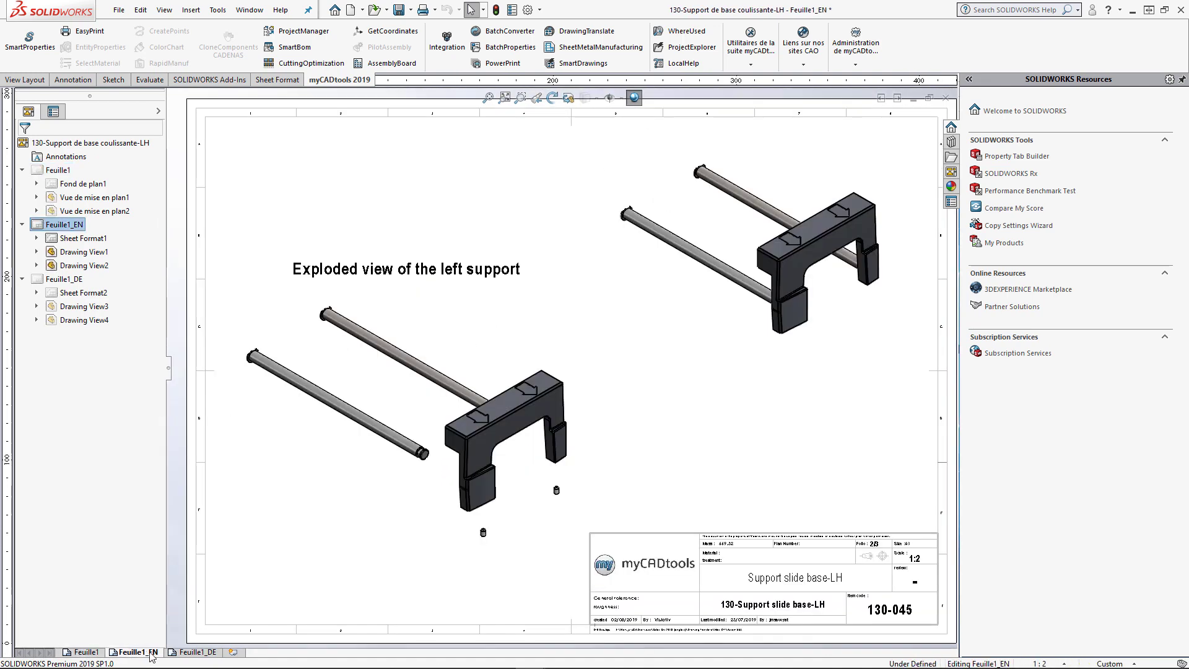
pyautogui.click(197, 653)
pyautogui.scroll(-2, 845, 625)
pyautogui.scroll(-2, 845, 626)
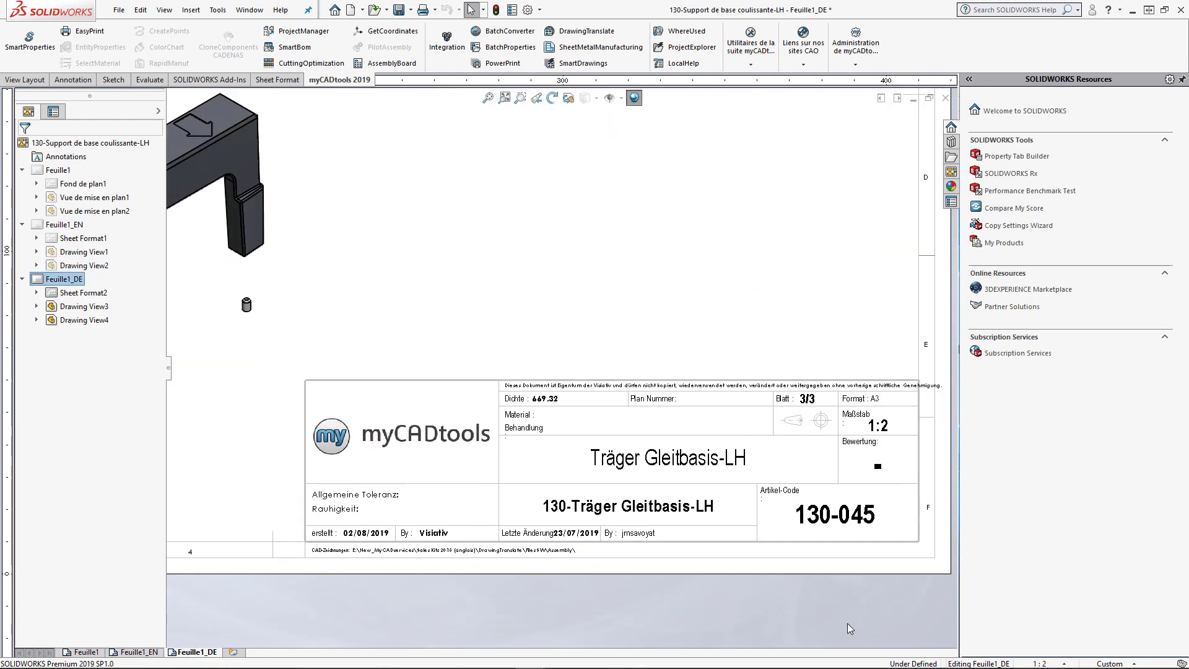
pyautogui.press('f')
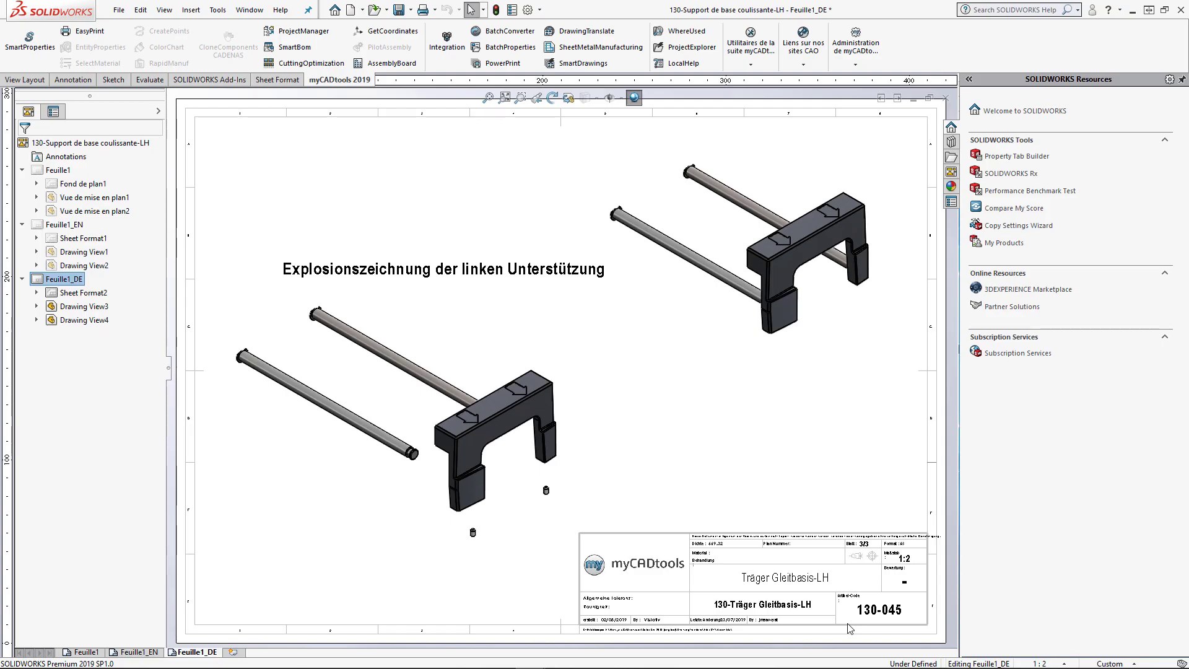